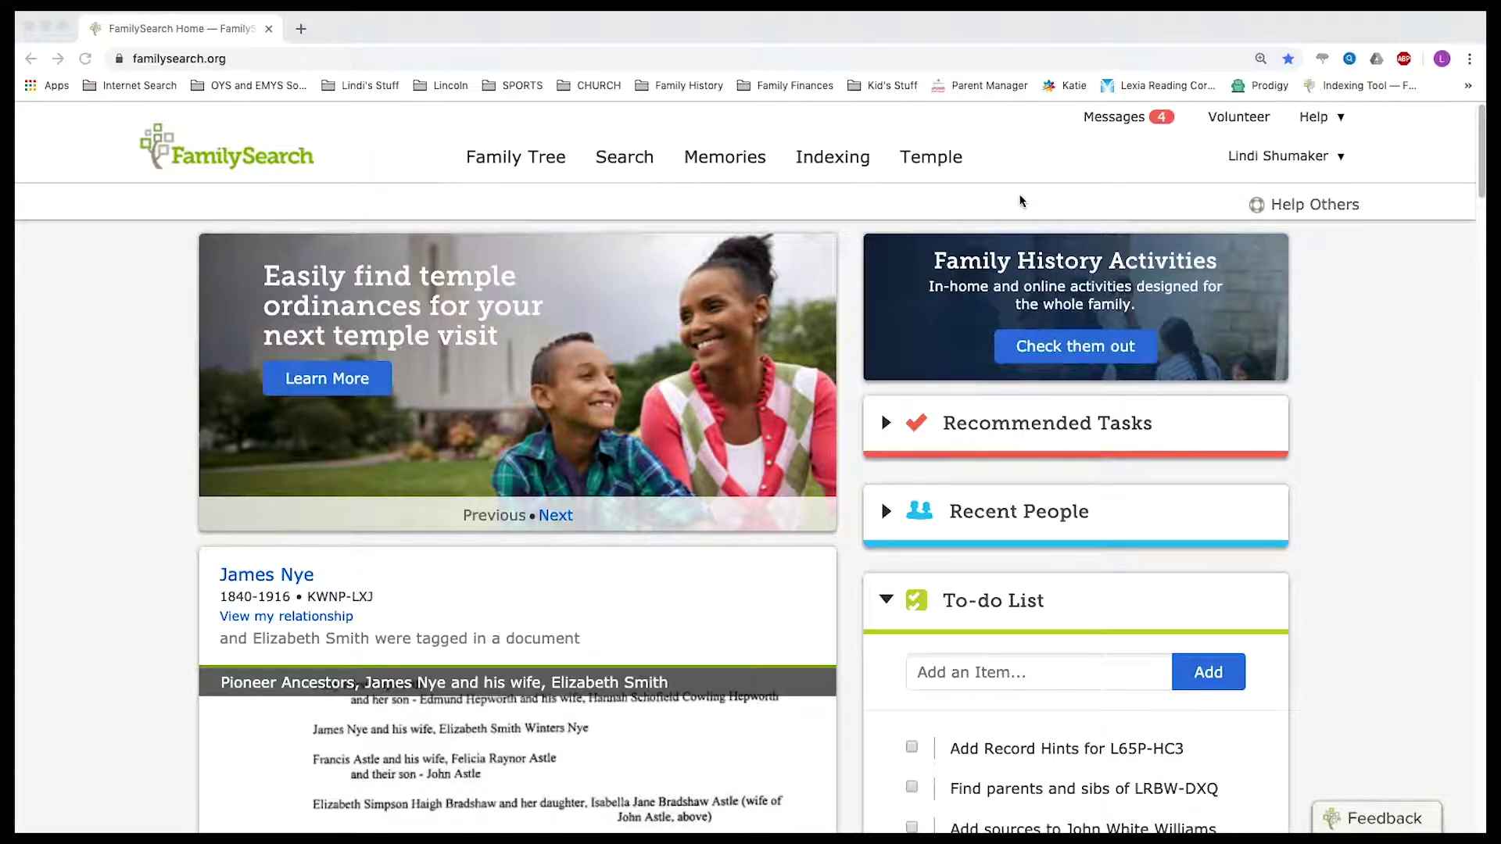
Go to the Indexing Overview page from the Indexing menu.
{"action": "left_click", "coordinate": [833, 158]}
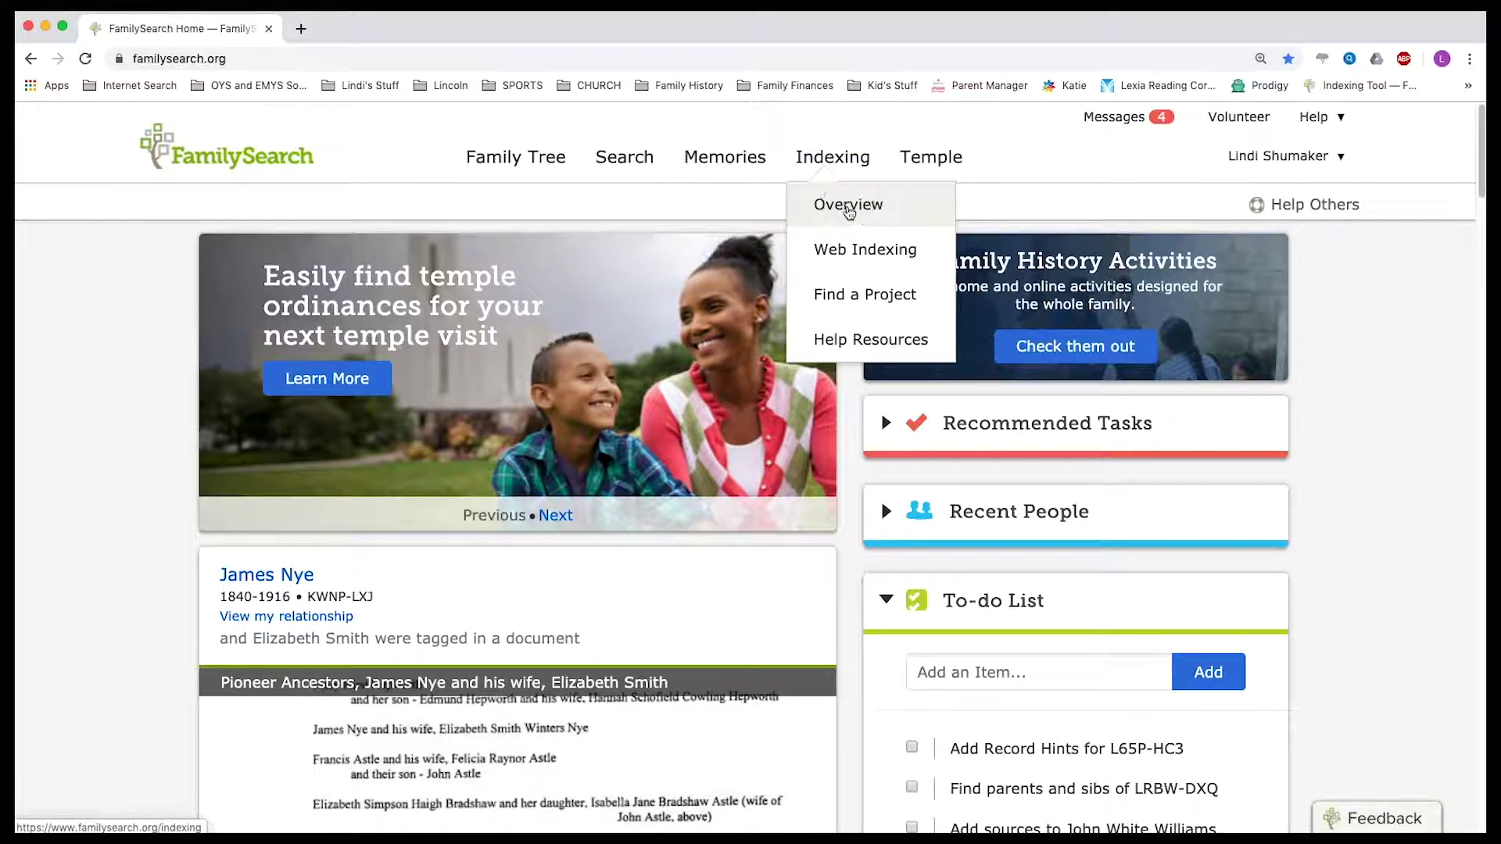
{"action": "left_click", "coordinate": [849, 208]}
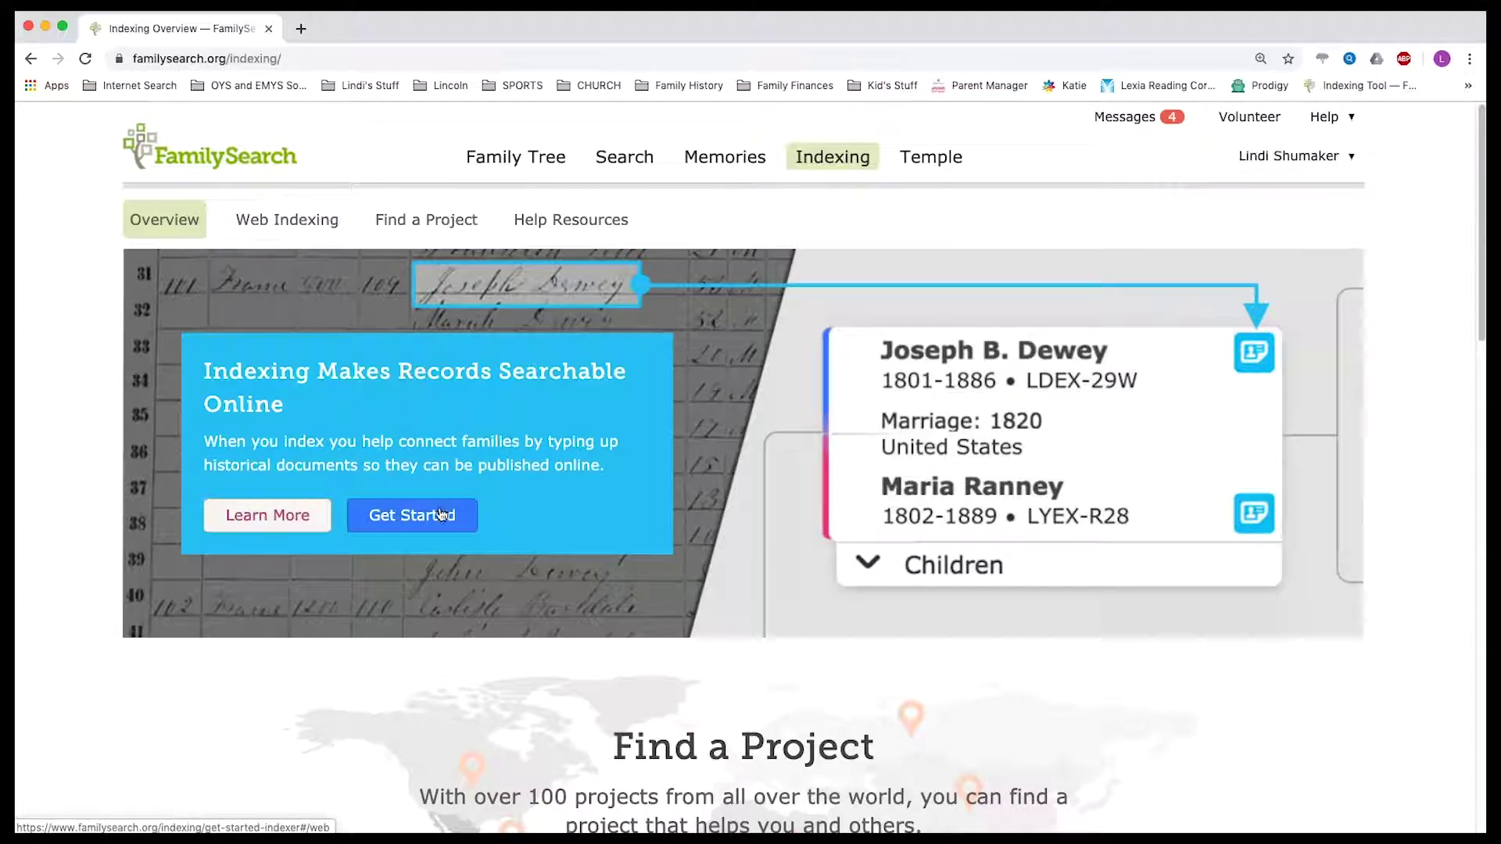
{"action": "mouse_move", "coordinate": [844, 166]}
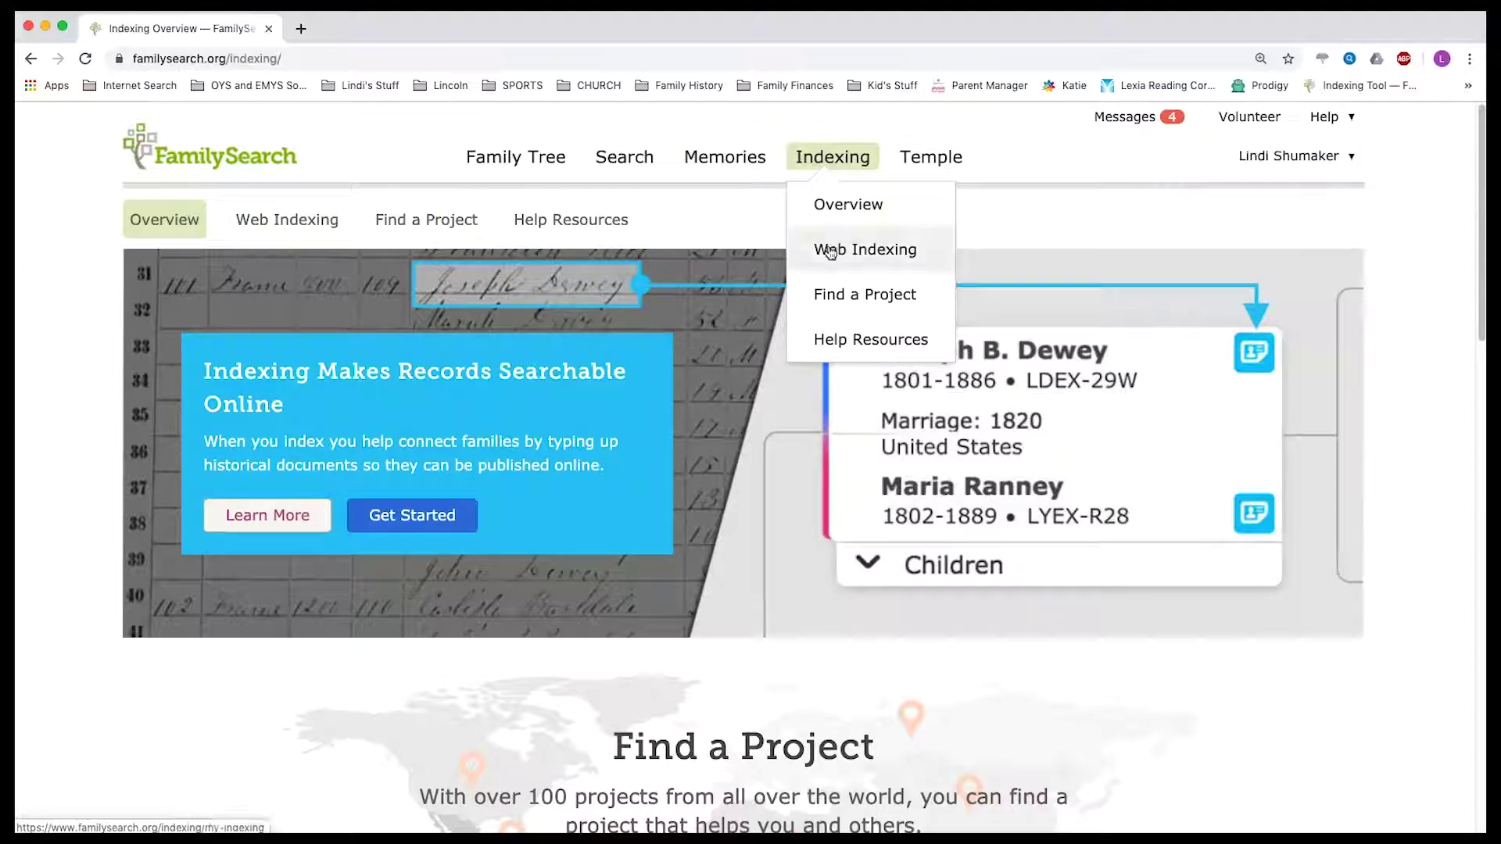
Go to Web Indexing to see My Batches with the WWI draft card batch and 1,163 indexed records.
{"action": "left_click", "coordinate": [830, 250]}
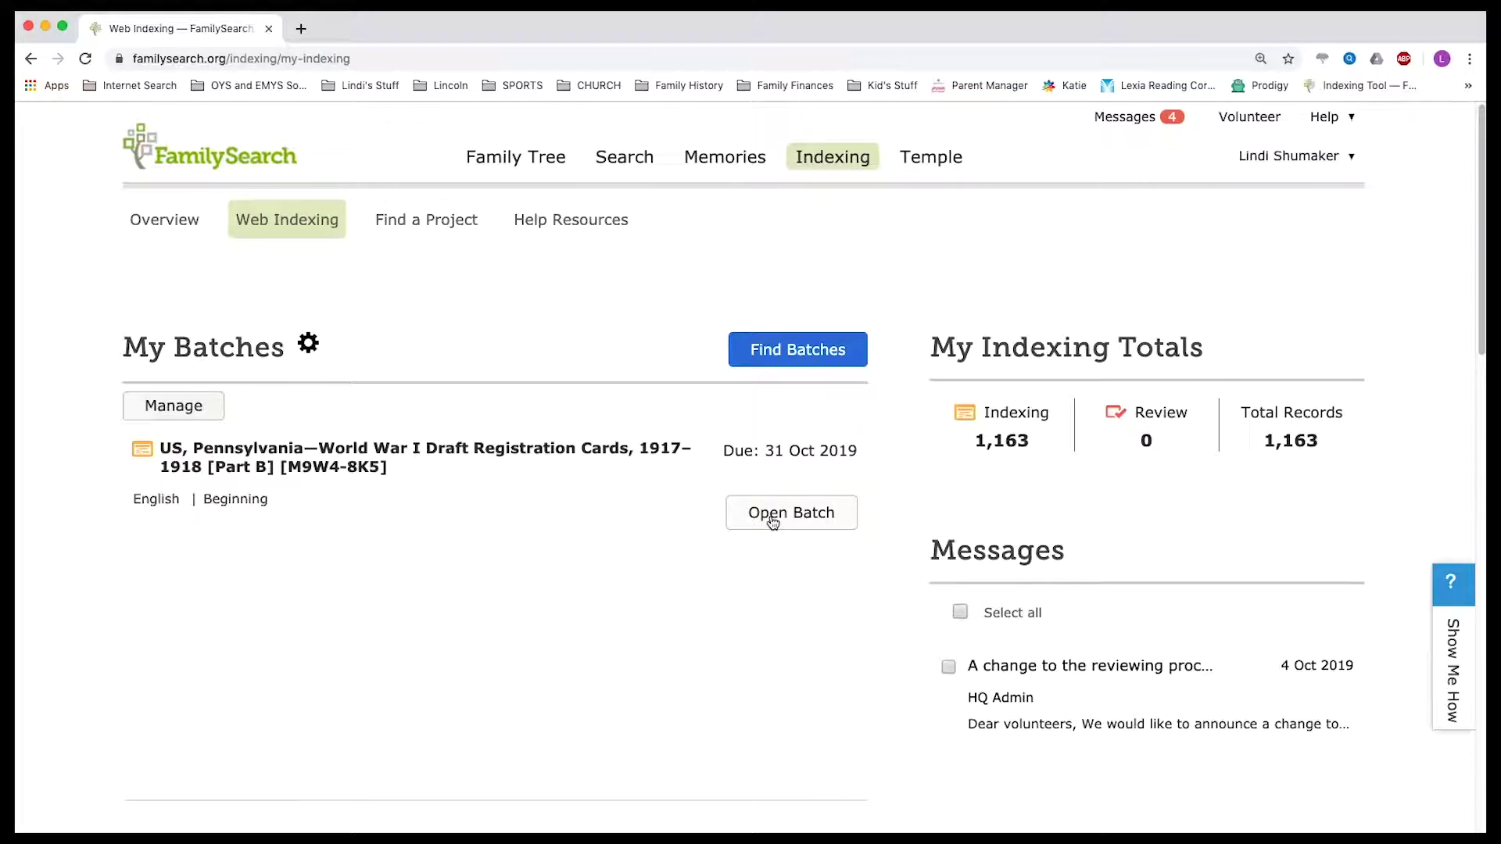
Search Find Batches filtered to FAVORITES, showing WWI Draft Cards Part G and San Francisco arrivals.
{"action": "left_click", "coordinate": [780, 357]}
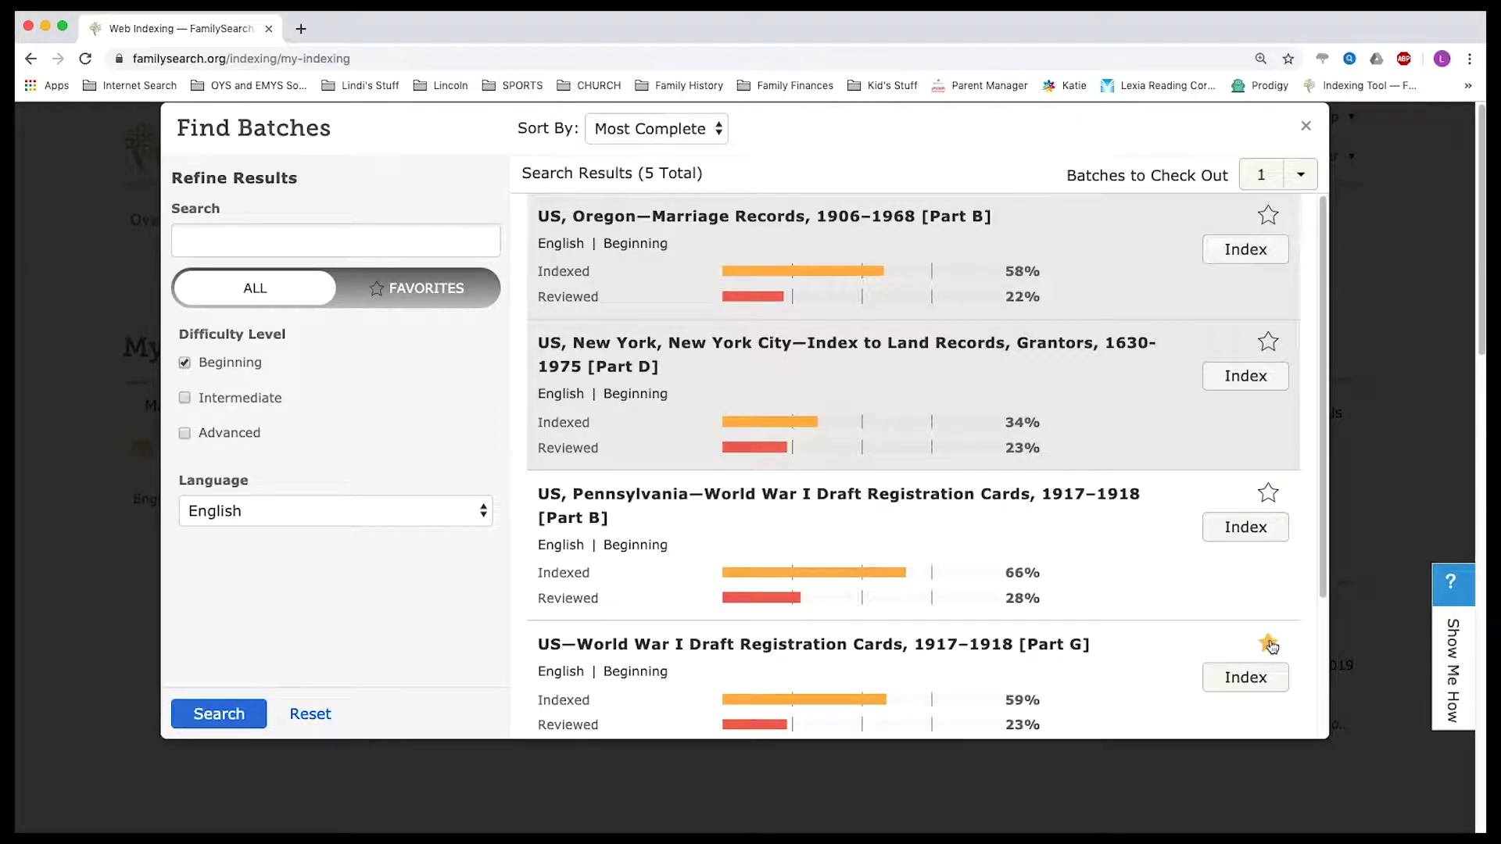
{"action": "left_click", "coordinate": [443, 295]}
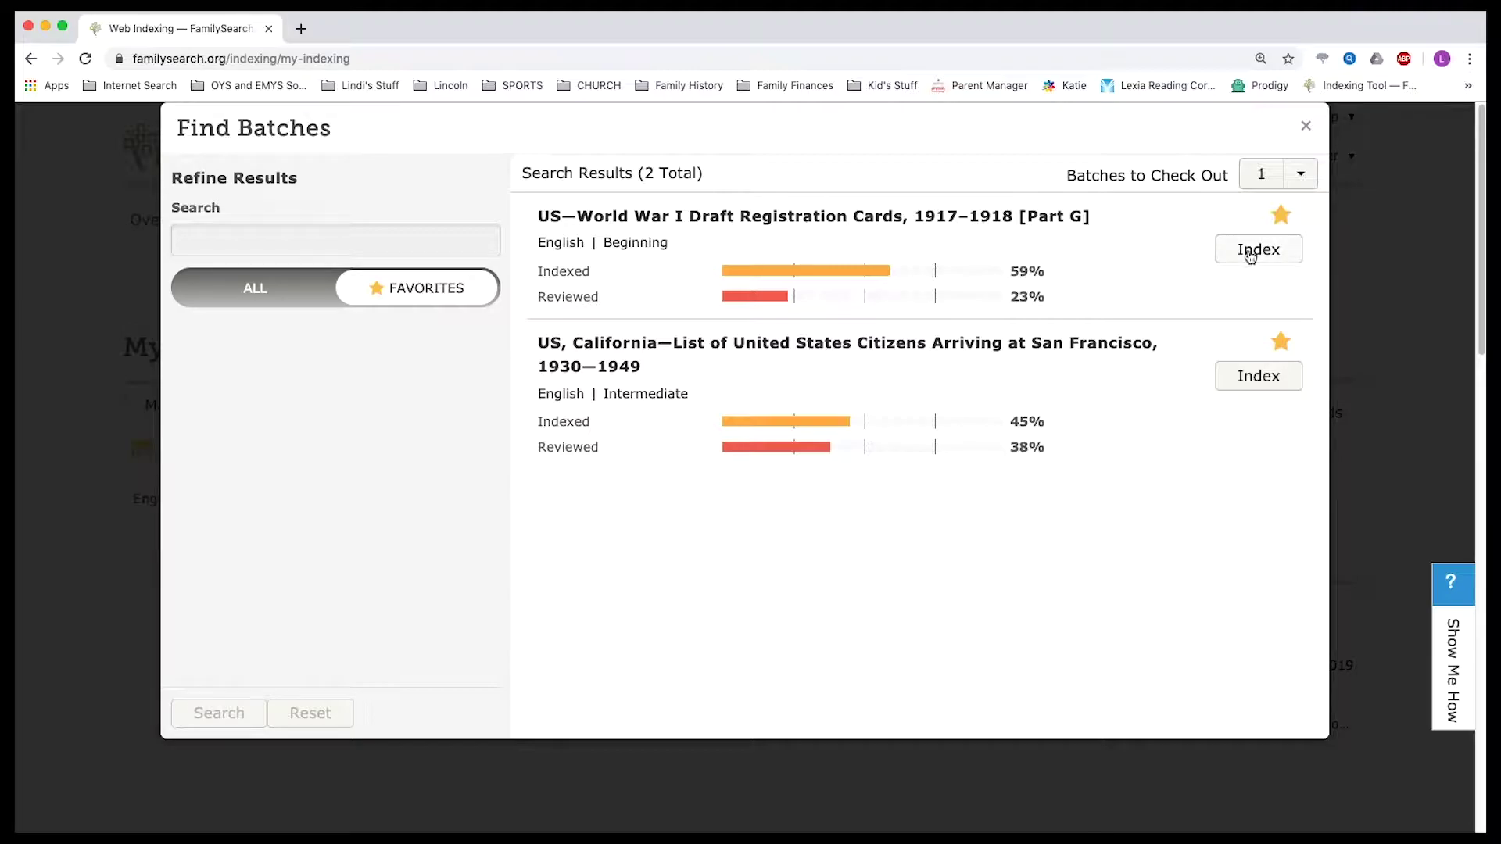
Reset the batch filter to ALL, close Find Batches, and open the Pennsylvania draft card batch.
{"action": "left_click", "coordinate": [268, 292]}
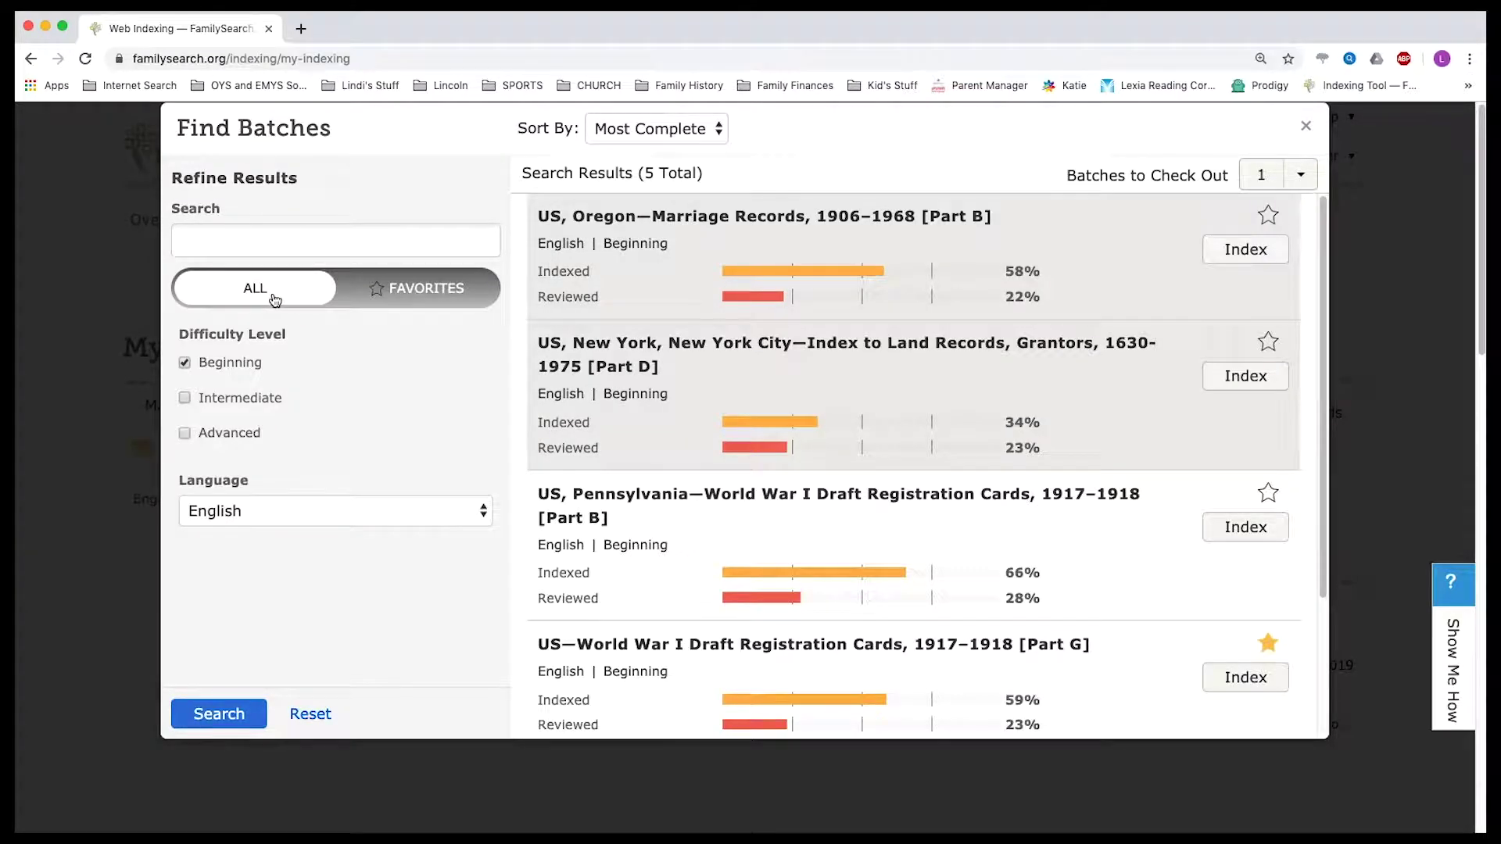
{"action": "left_click", "coordinate": [1307, 129]}
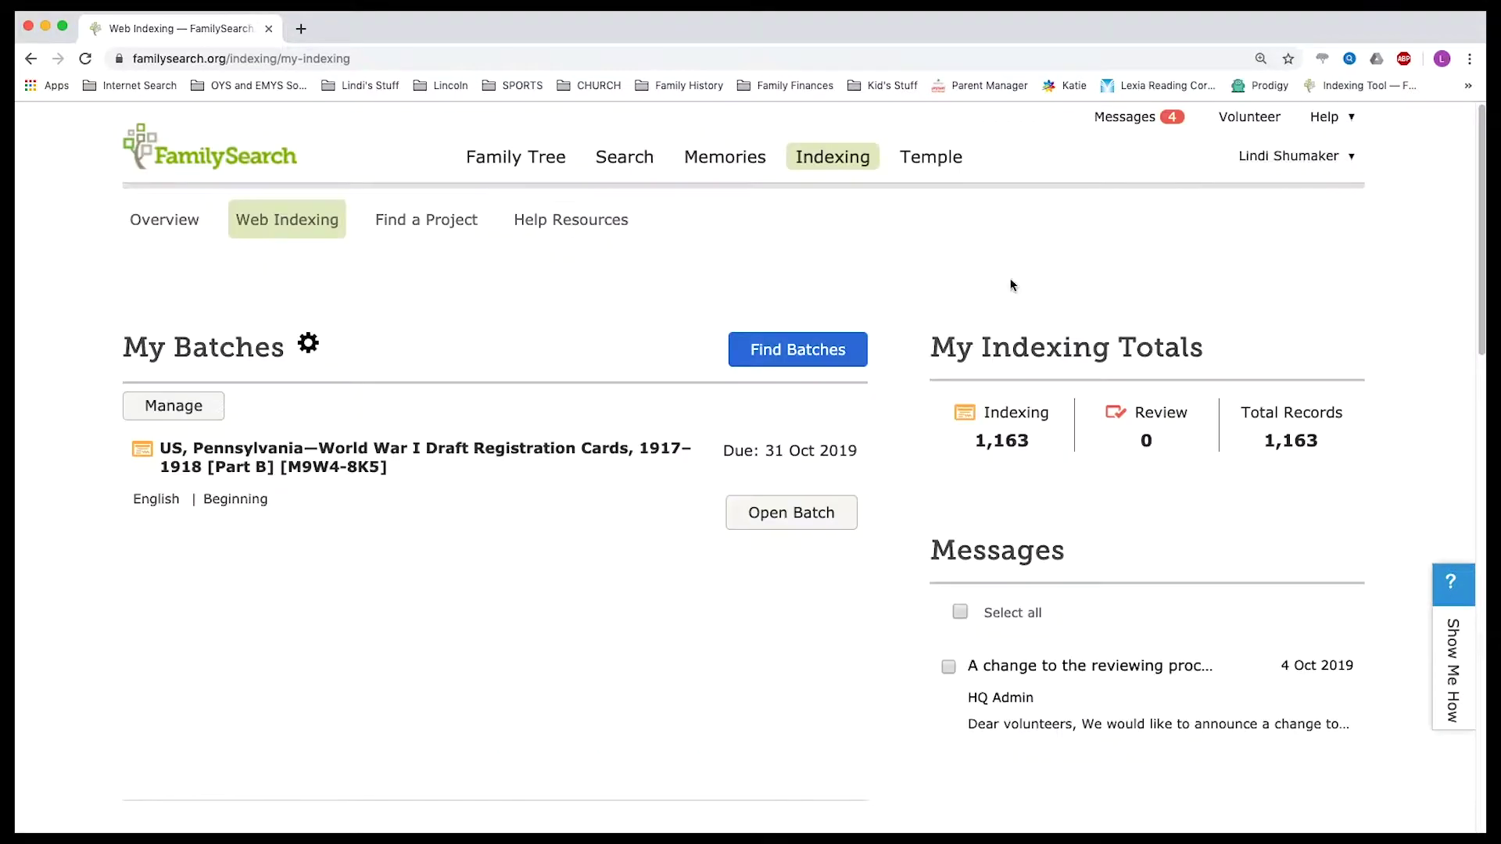
{"action": "left_click", "coordinate": [796, 517]}
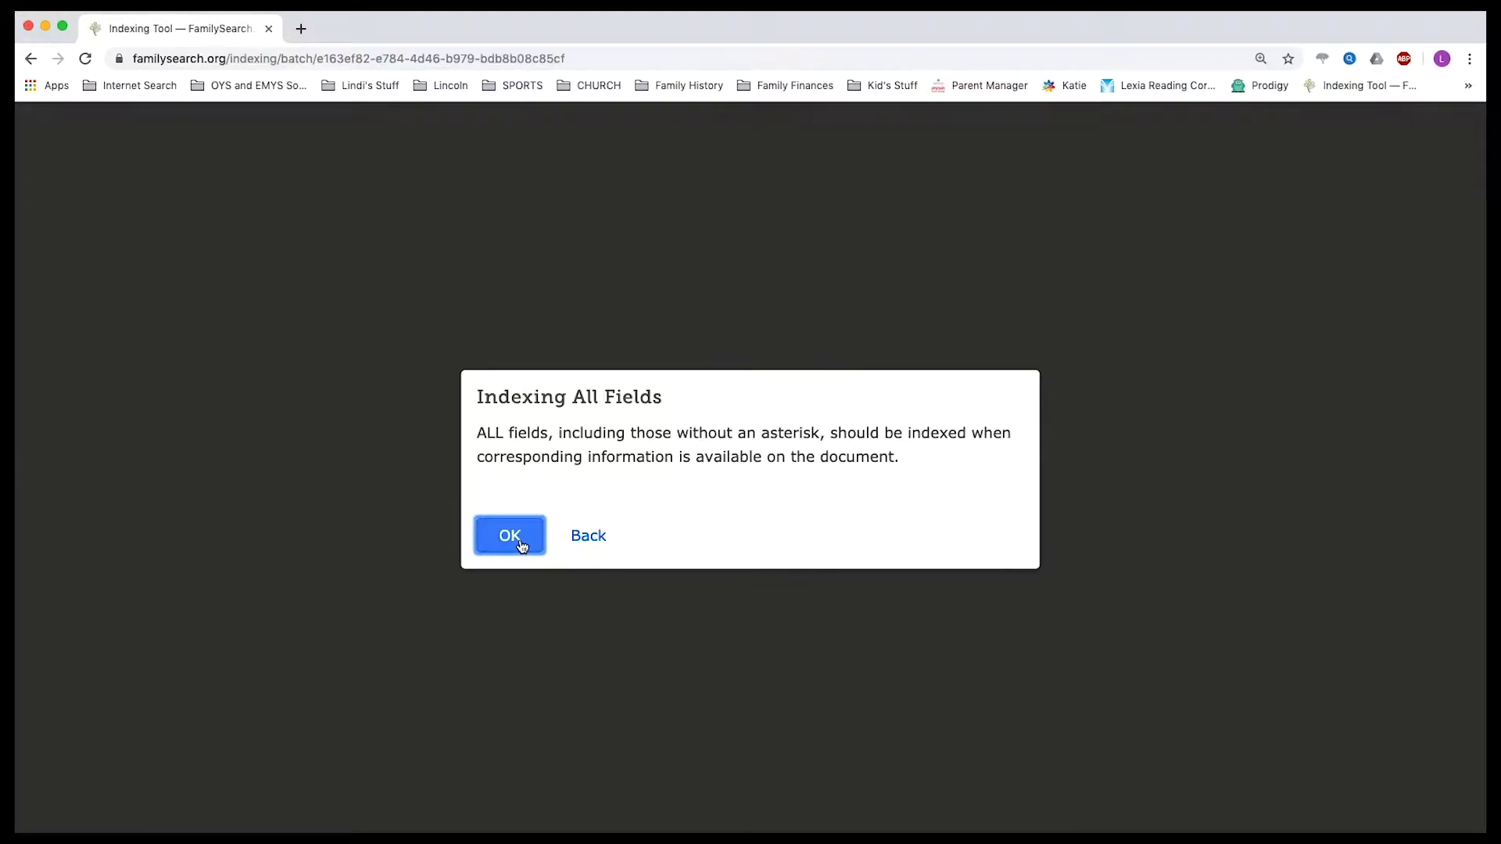
Acknowledge the Indexing All Fields notice and review then close the Project Instructions.
{"action": "left_click", "coordinate": [522, 546]}
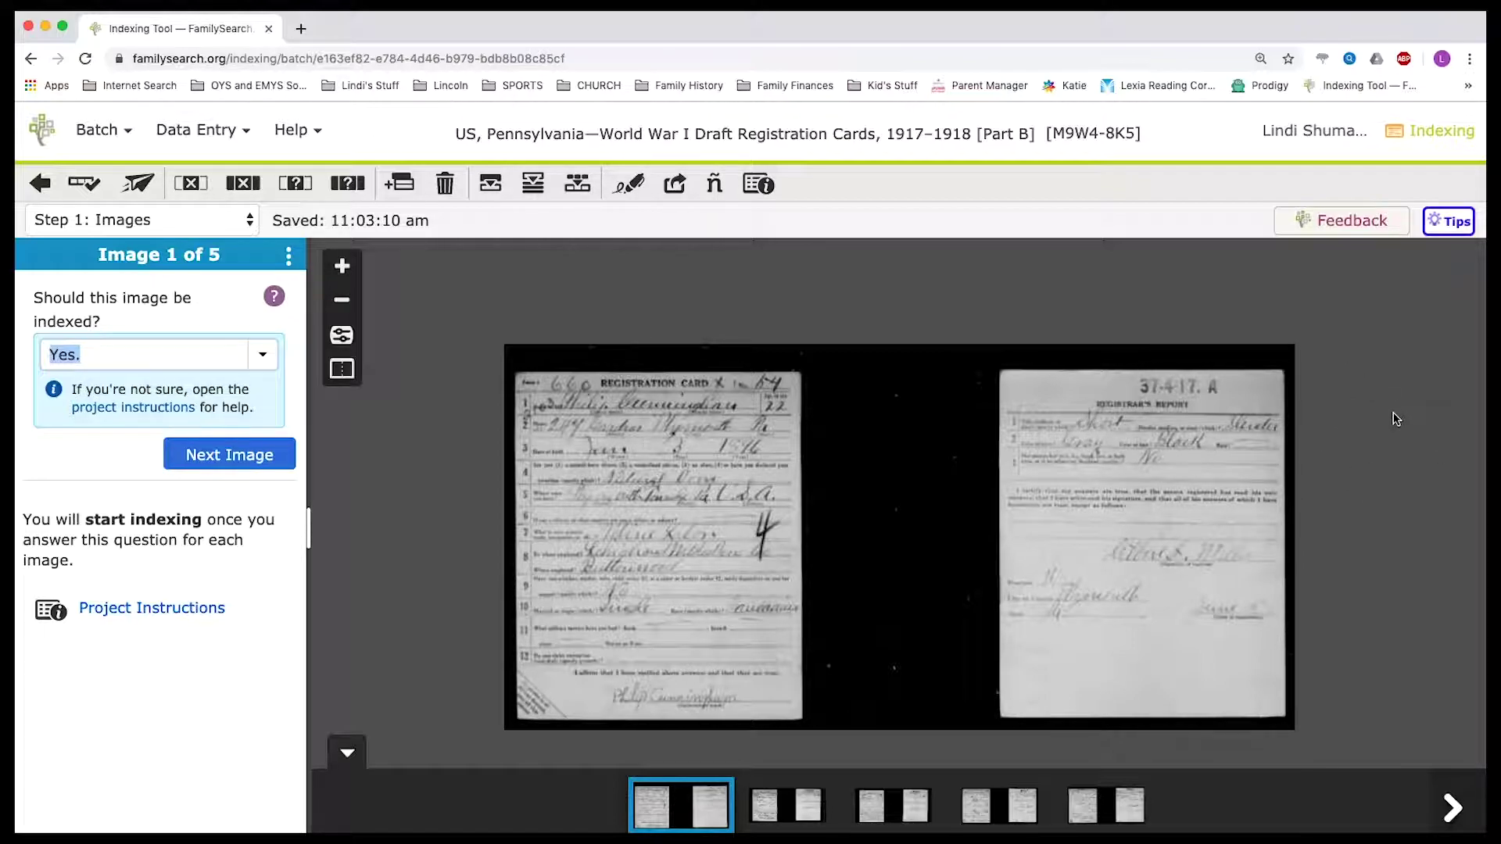
{"action": "left_click", "coordinate": [129, 613]}
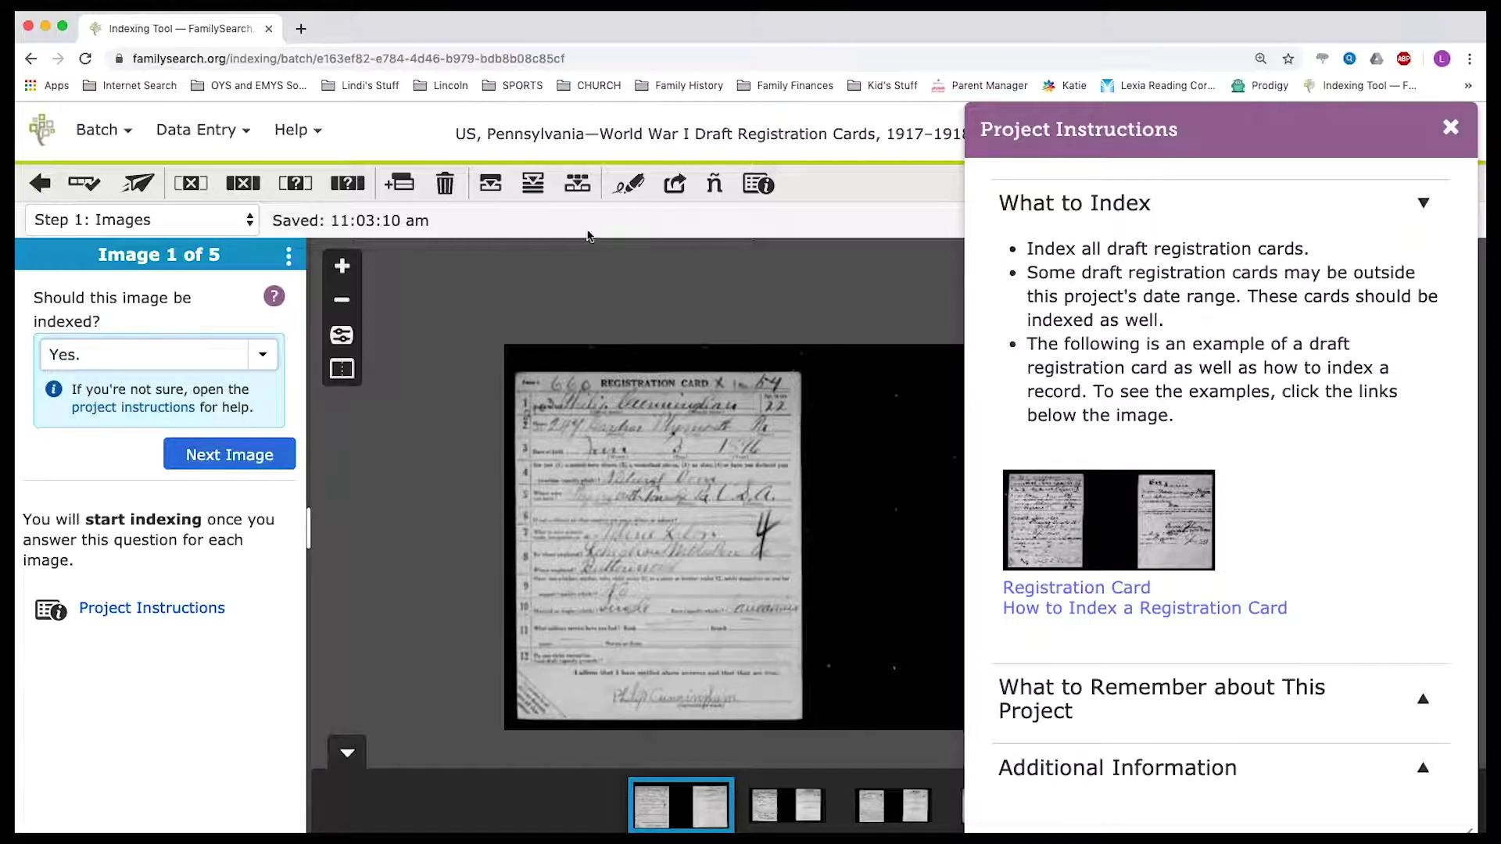
{"action": "left_click", "coordinate": [1451, 128]}
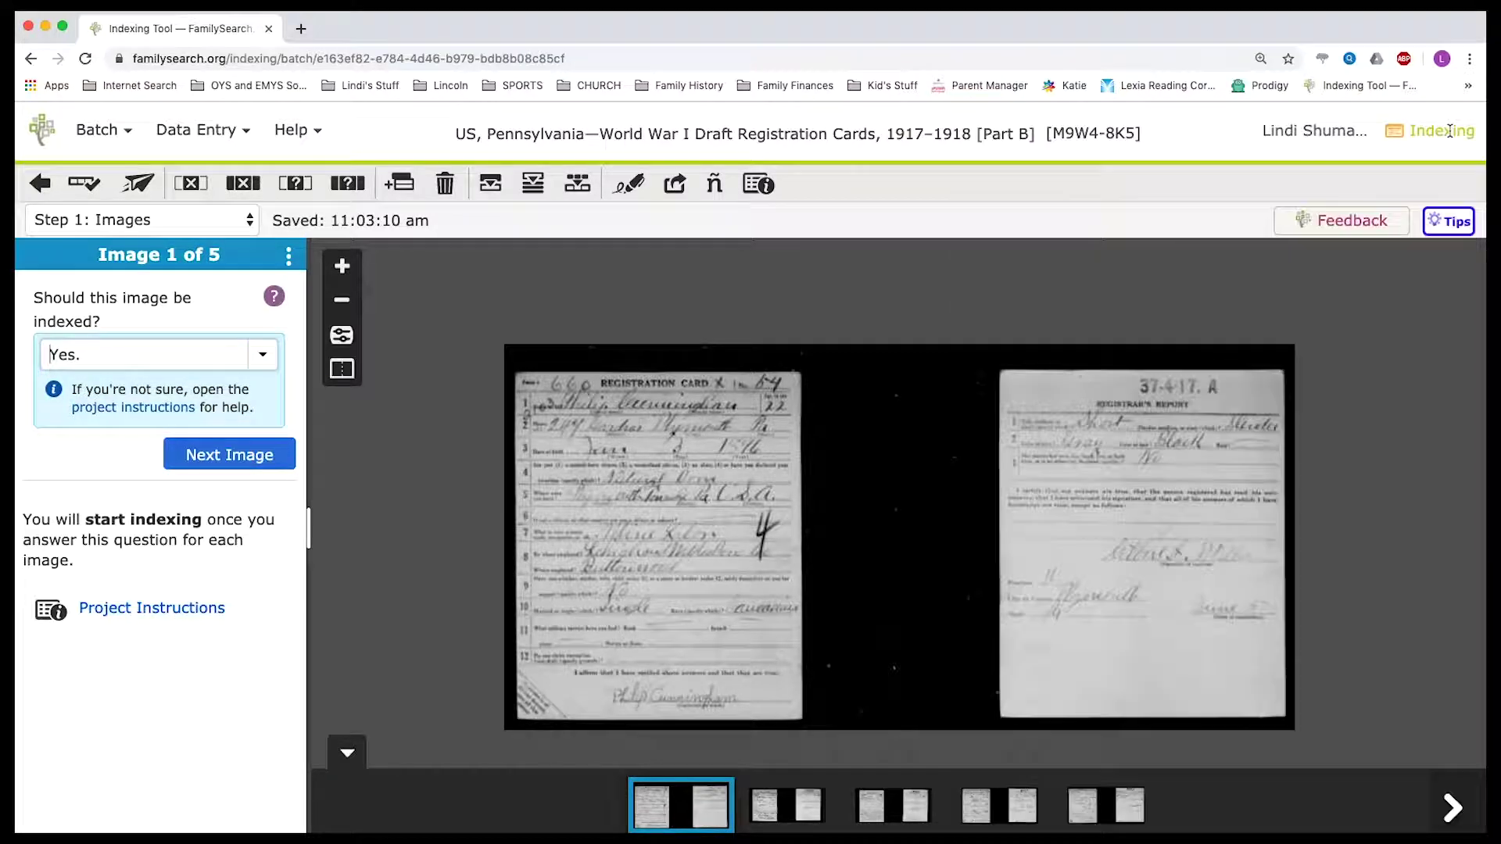
{"action": "left_click", "coordinate": [295, 134]}
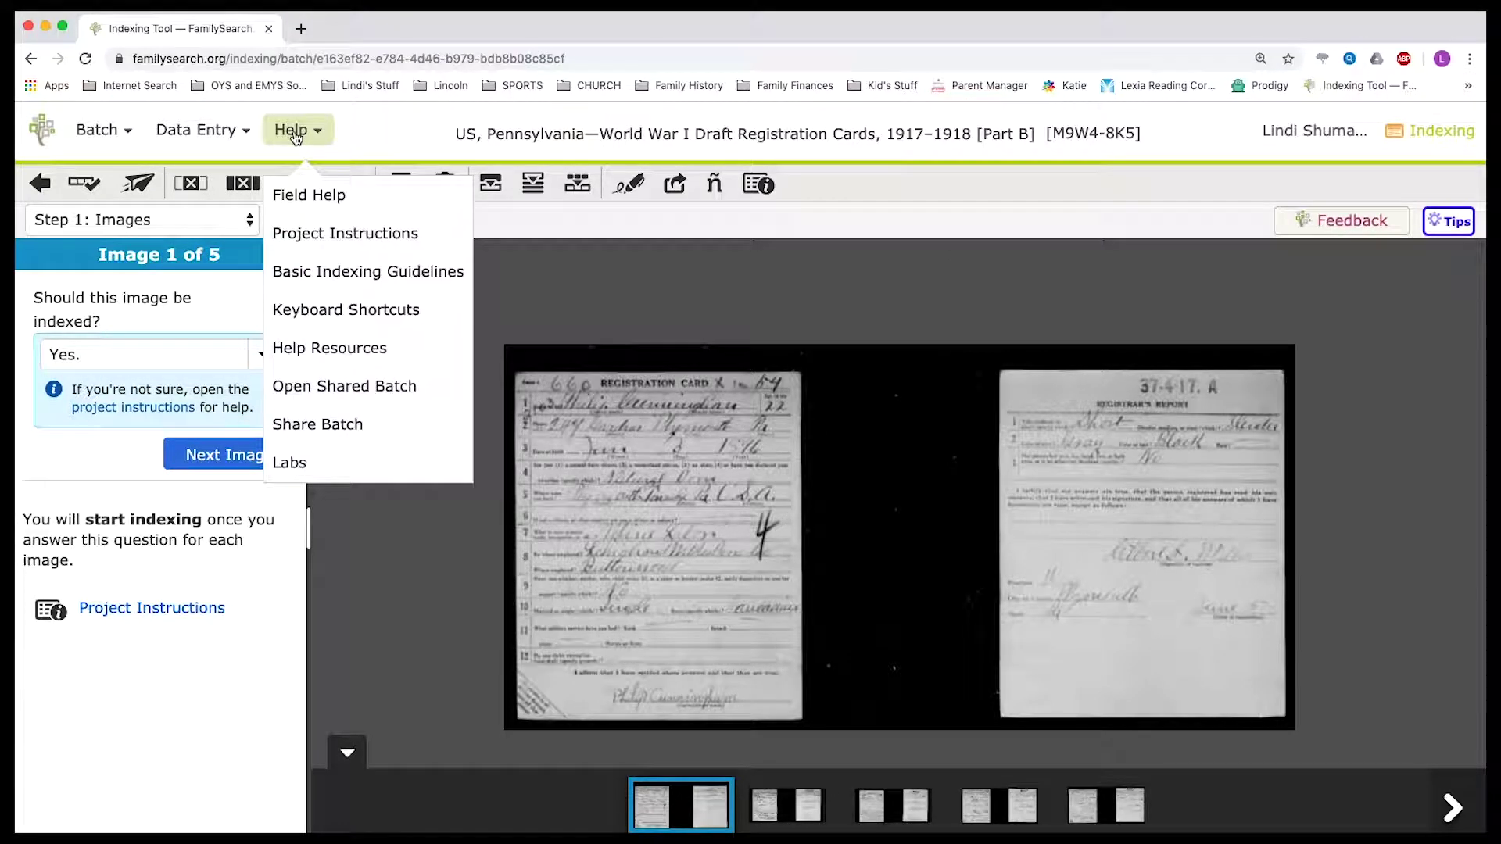
{"action": "left_click", "coordinate": [301, 234]}
{"action": "left_click", "coordinate": [1451, 129]}
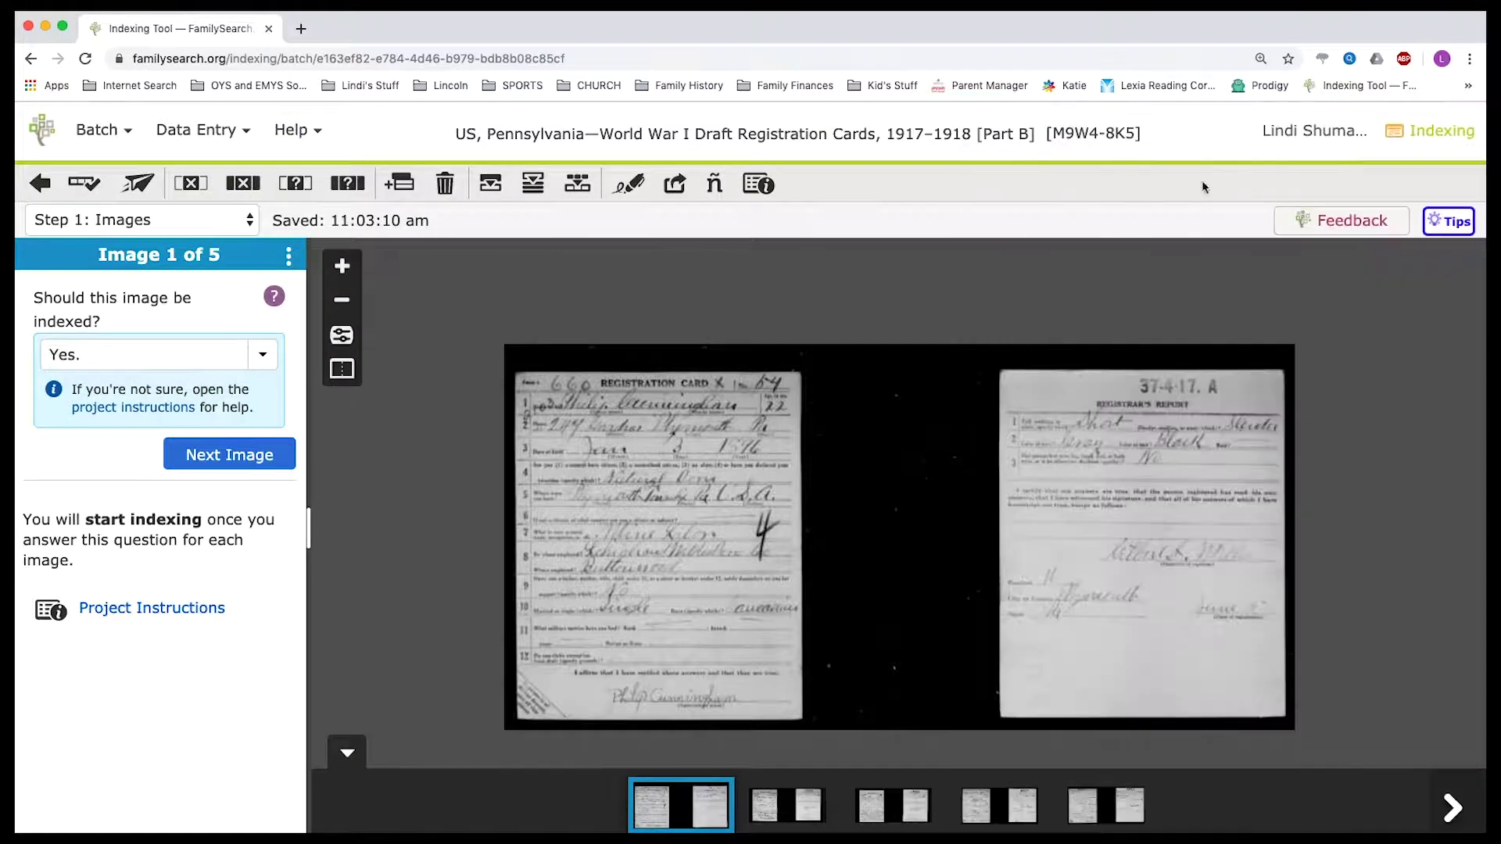
{"action": "left_click", "coordinate": [765, 189]}
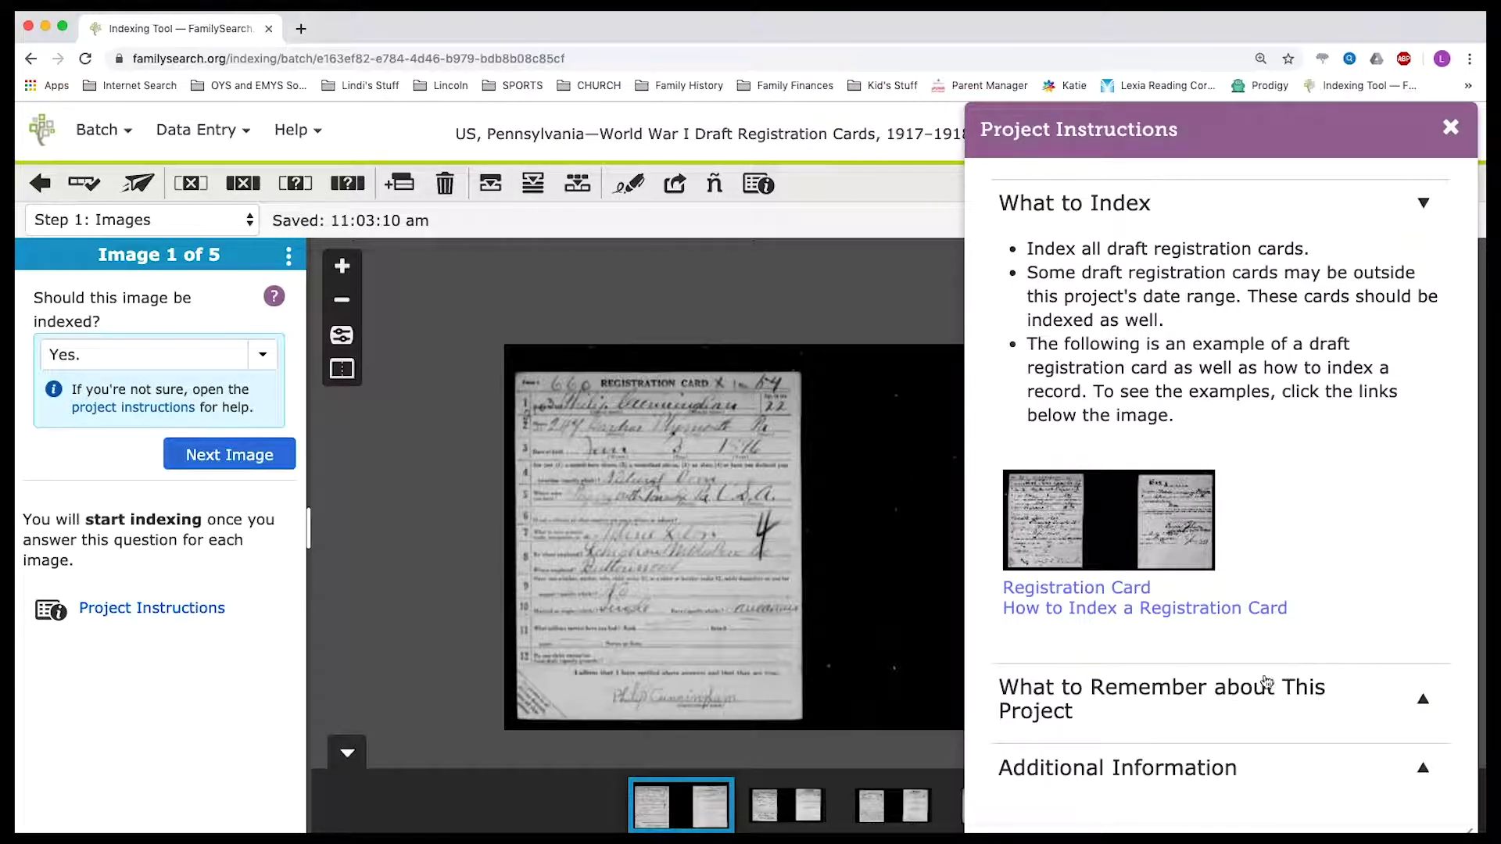
{"action": "left_click", "coordinate": [1067, 608]}
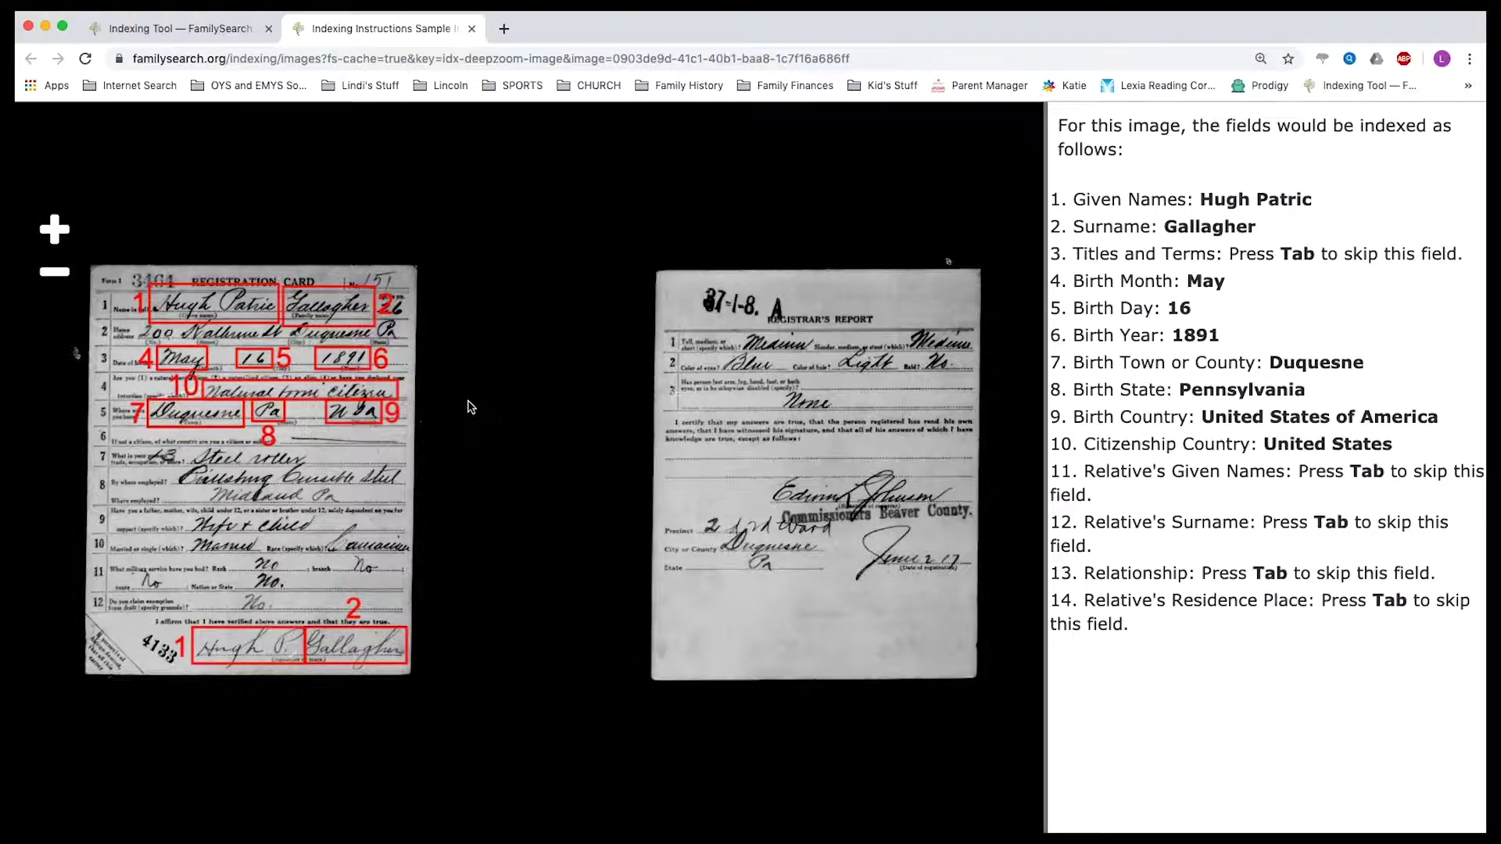
{"action": "left_click", "coordinate": [471, 29]}
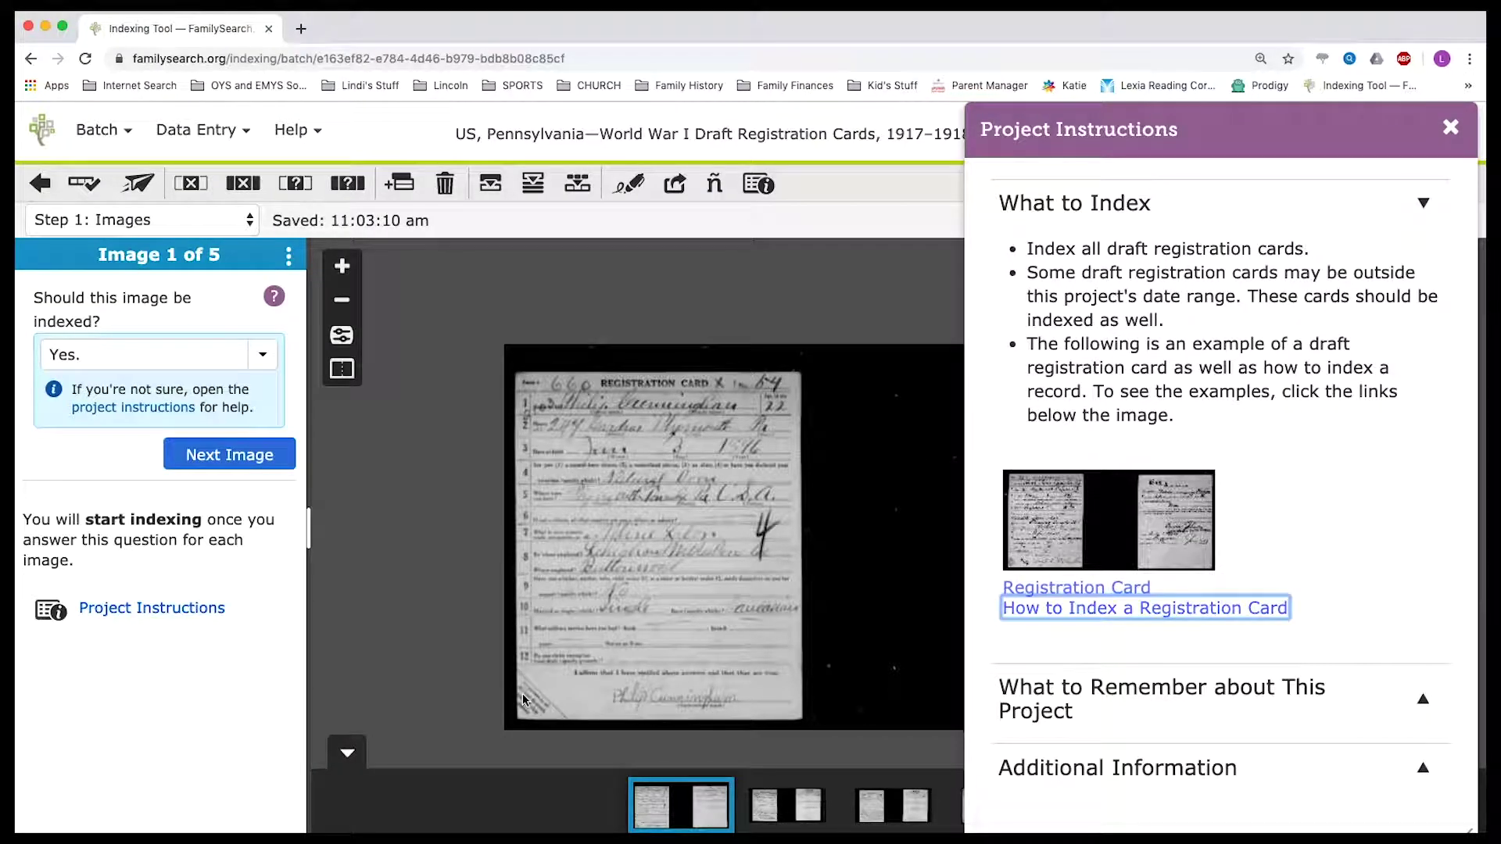
{"action": "left_click", "coordinate": [1455, 138]}
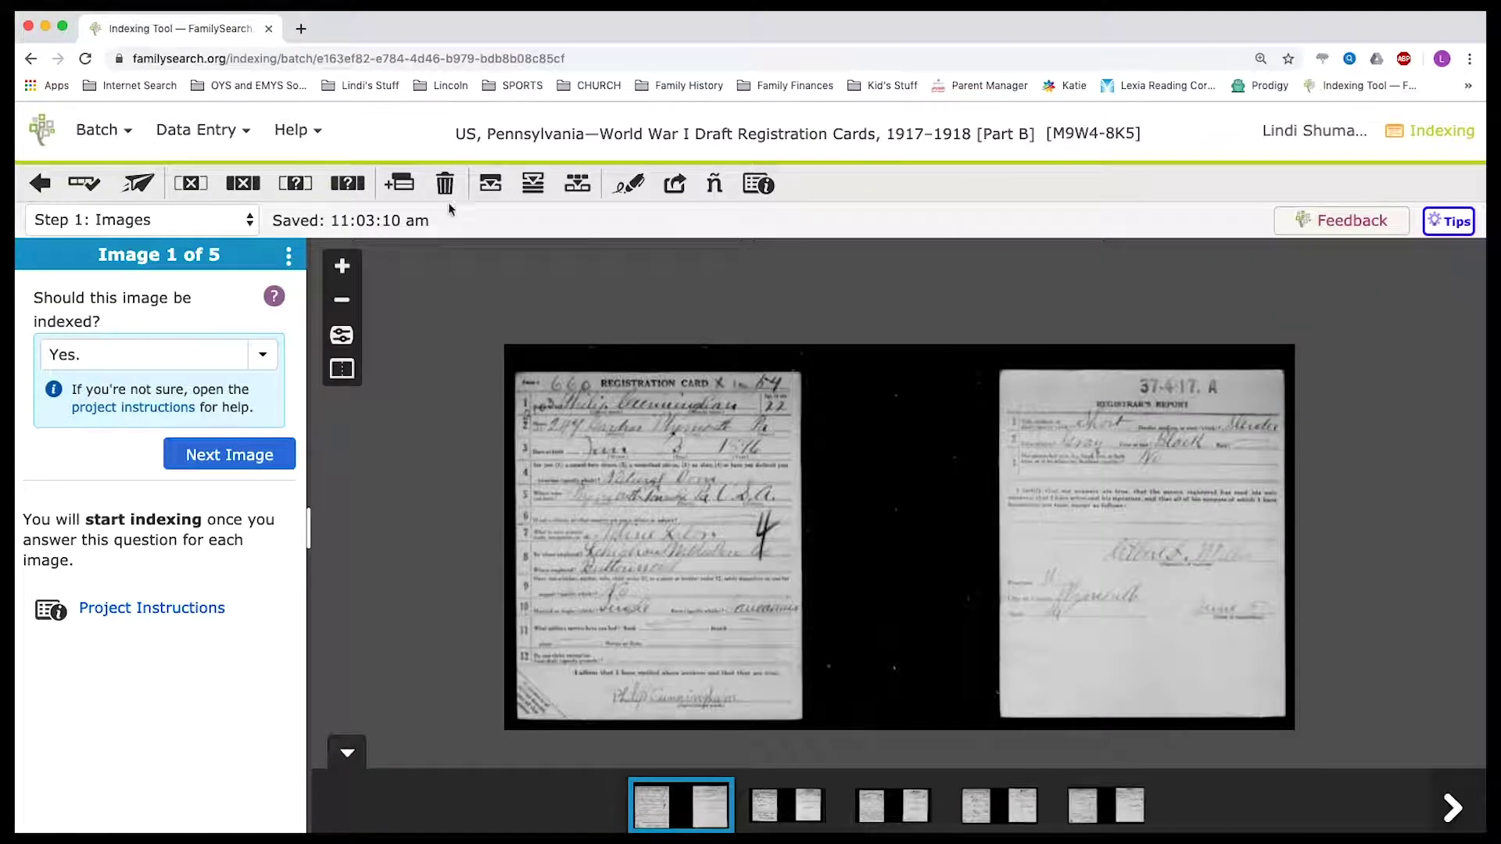
Turn on the reading ruler and place it on the date of birth line.
{"action": "left_click", "coordinate": [232, 138]}
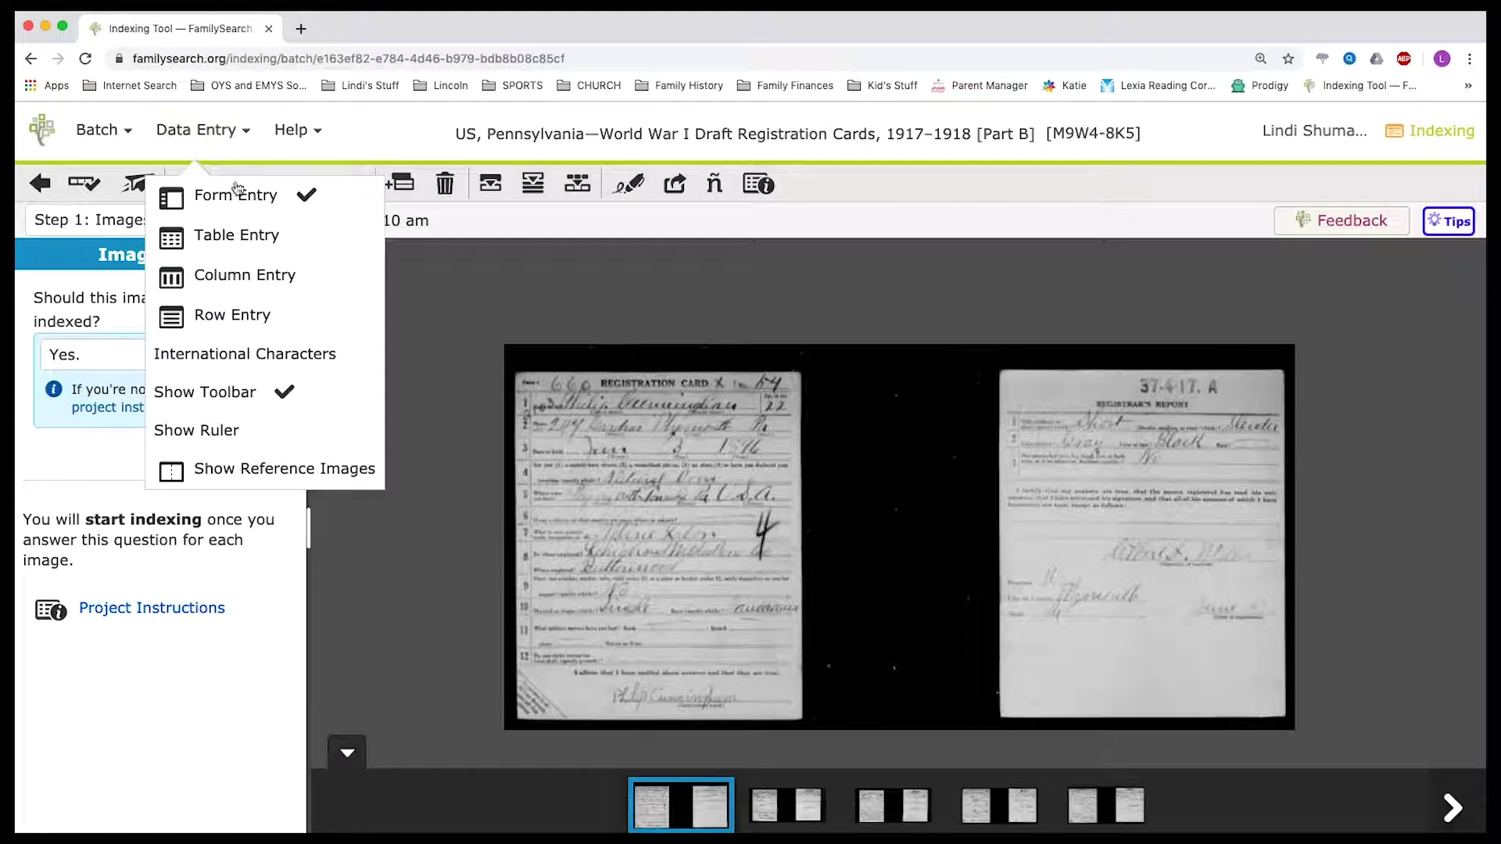
{"action": "left_click", "coordinate": [232, 433]}
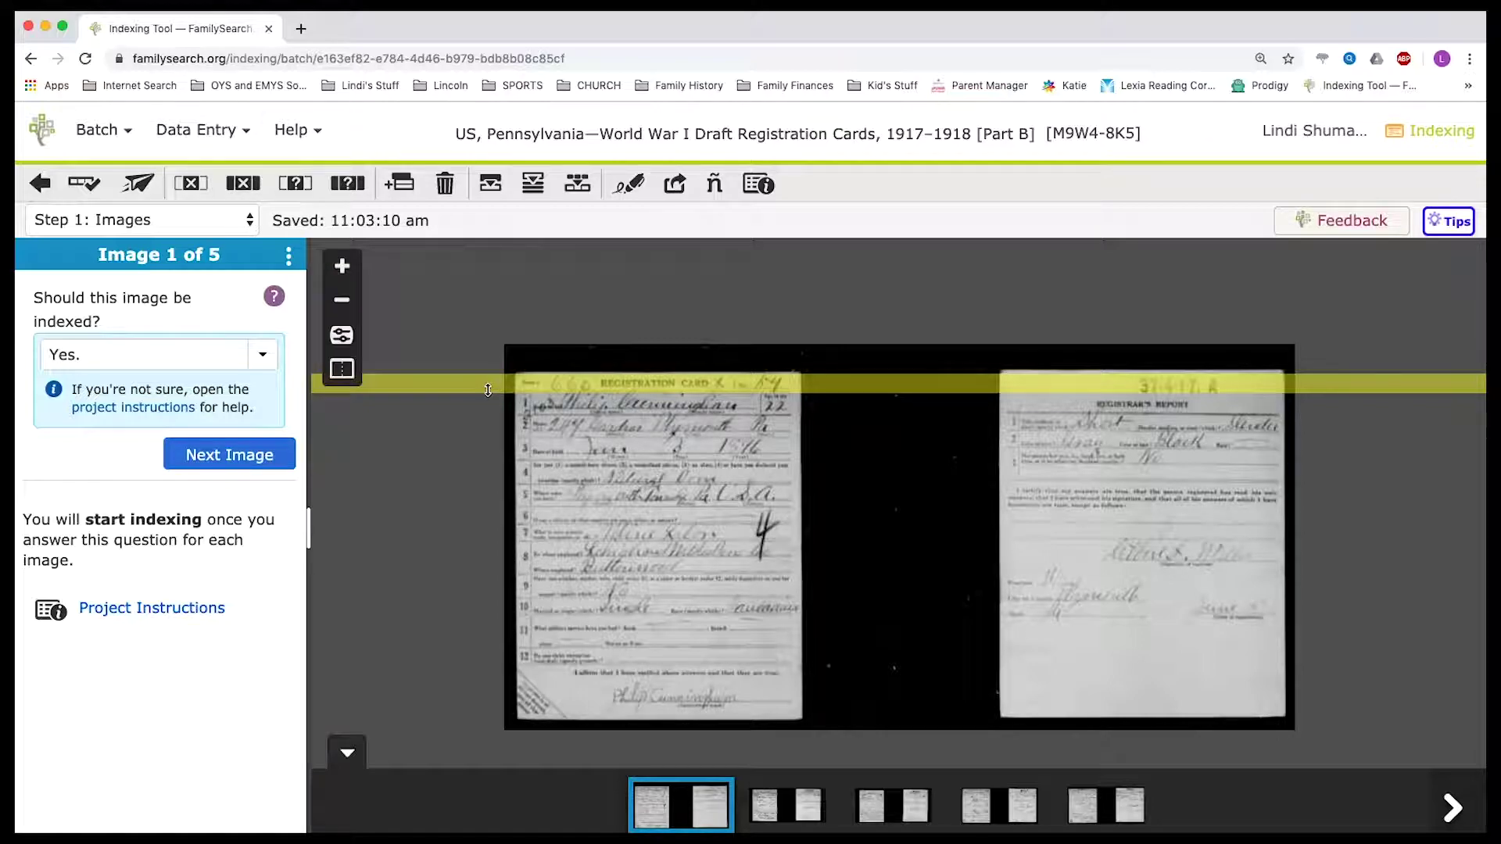
{"action": "left_click_drag", "start_coordinate": [488, 390], "coordinate": [496, 445]}
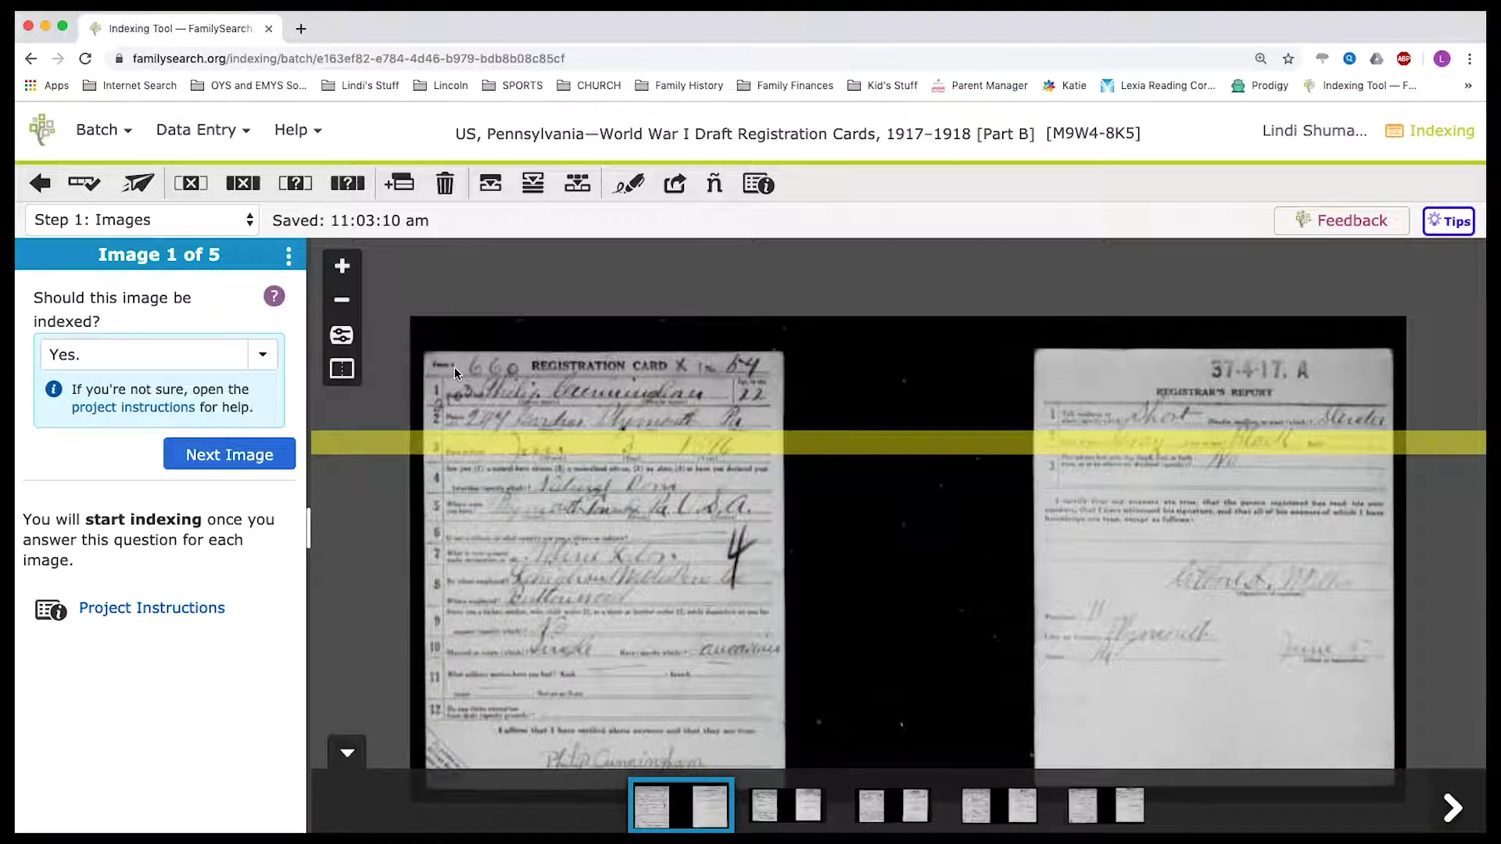
Zoom into the first draft card and pan to show its name through birthplace rows.
{"action": "scroll", "coordinate": [585, 392], "scroll_direction": "up", "scroll_amount": 3}
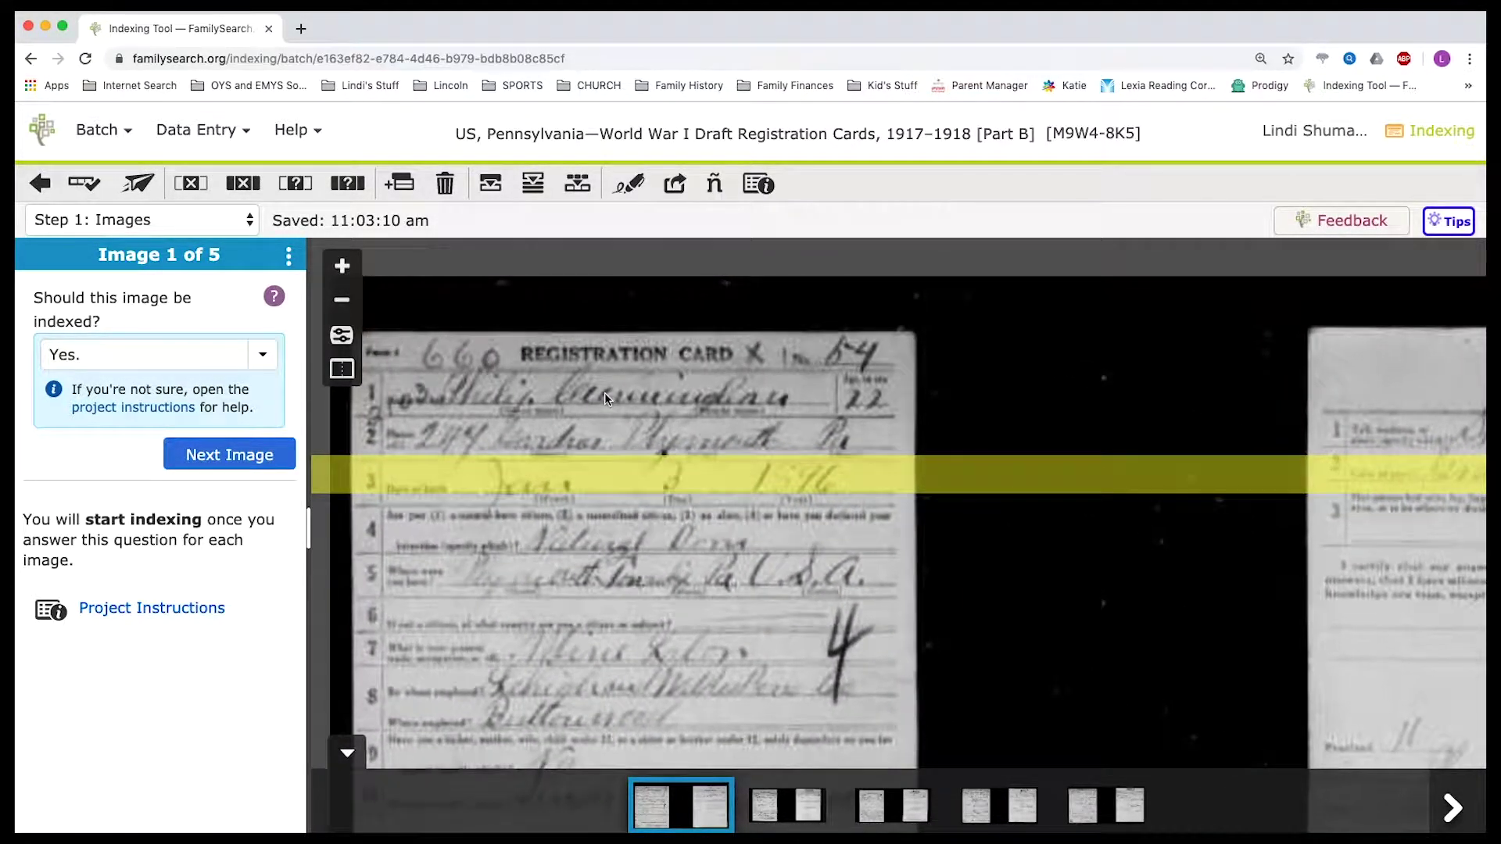
{"action": "scroll", "coordinate": [397, 362], "scroll_direction": "up", "scroll_amount": 2}
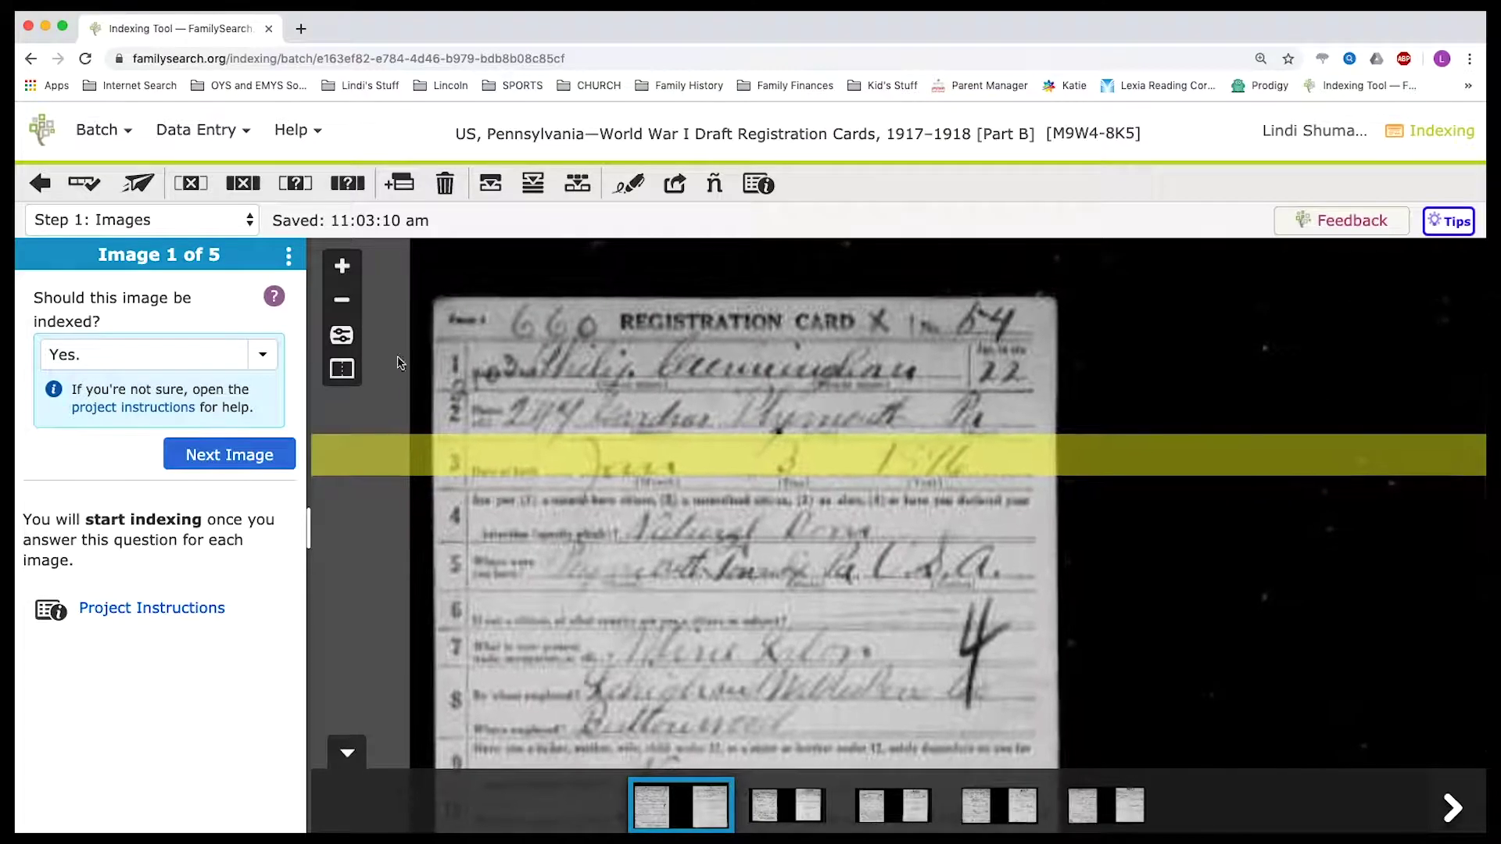
{"action": "left_click", "coordinate": [341, 266]}
{"action": "left_click", "coordinate": [341, 300]}
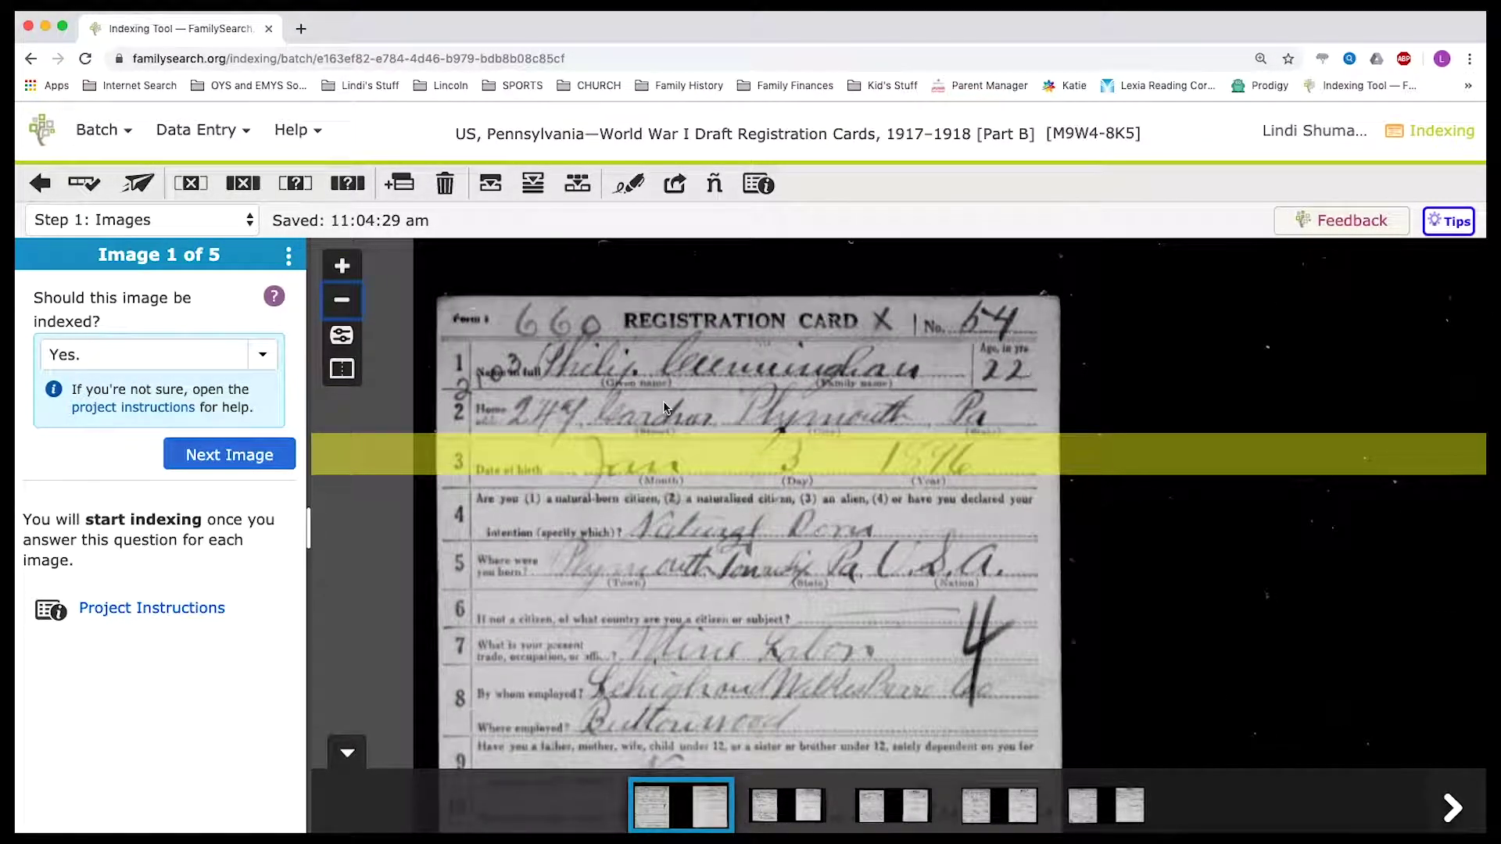
{"action": "left_click", "coordinate": [342, 265]}
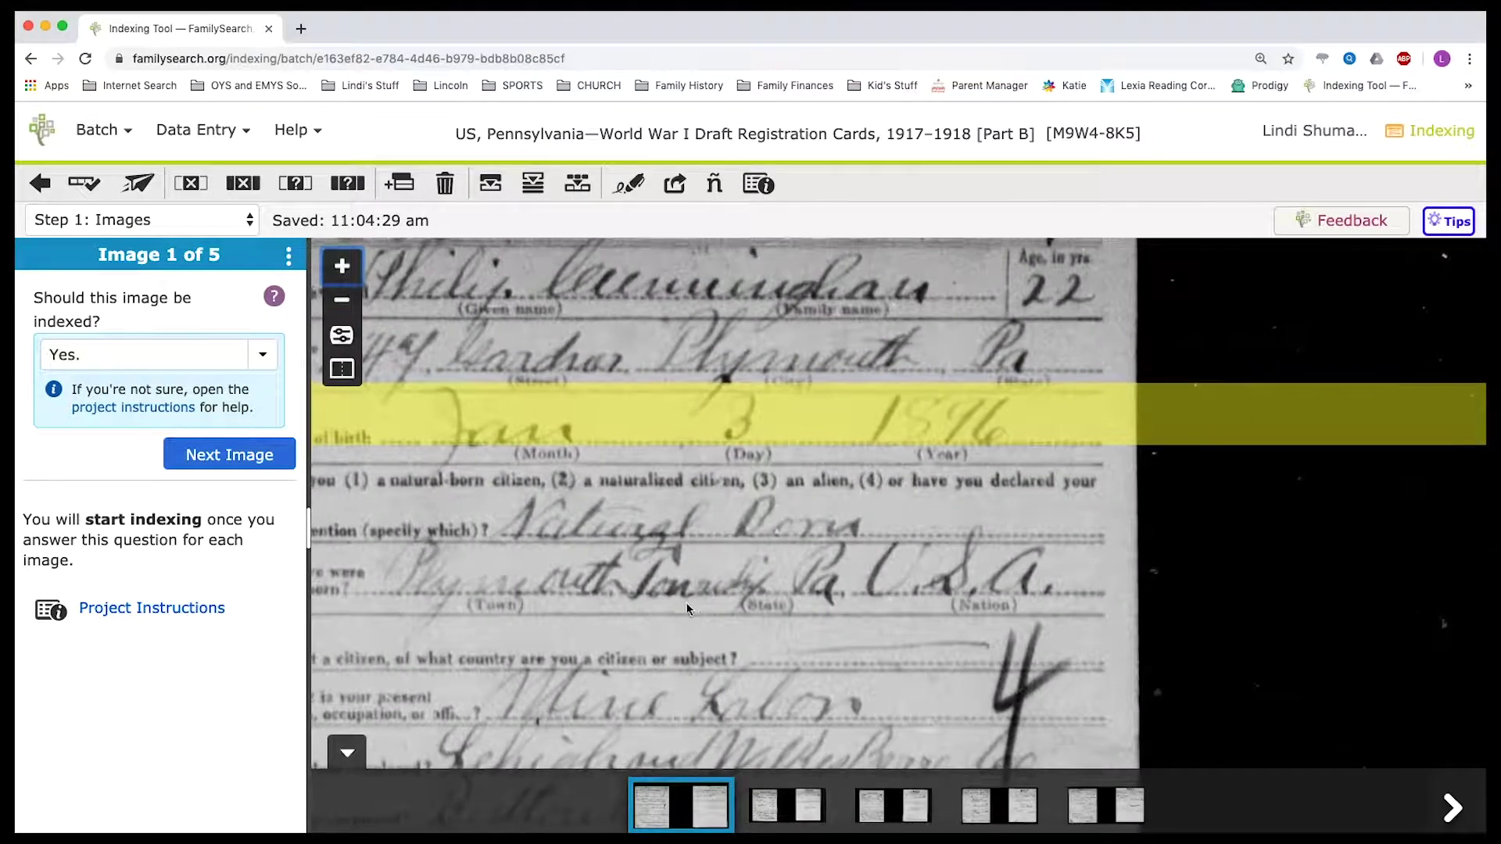
{"action": "scroll", "coordinate": [912, 613], "scroll_direction": "up", "scroll_amount": 3}
{"action": "scroll", "coordinate": [912, 614], "scroll_direction": "left", "scroll_amount": 2}
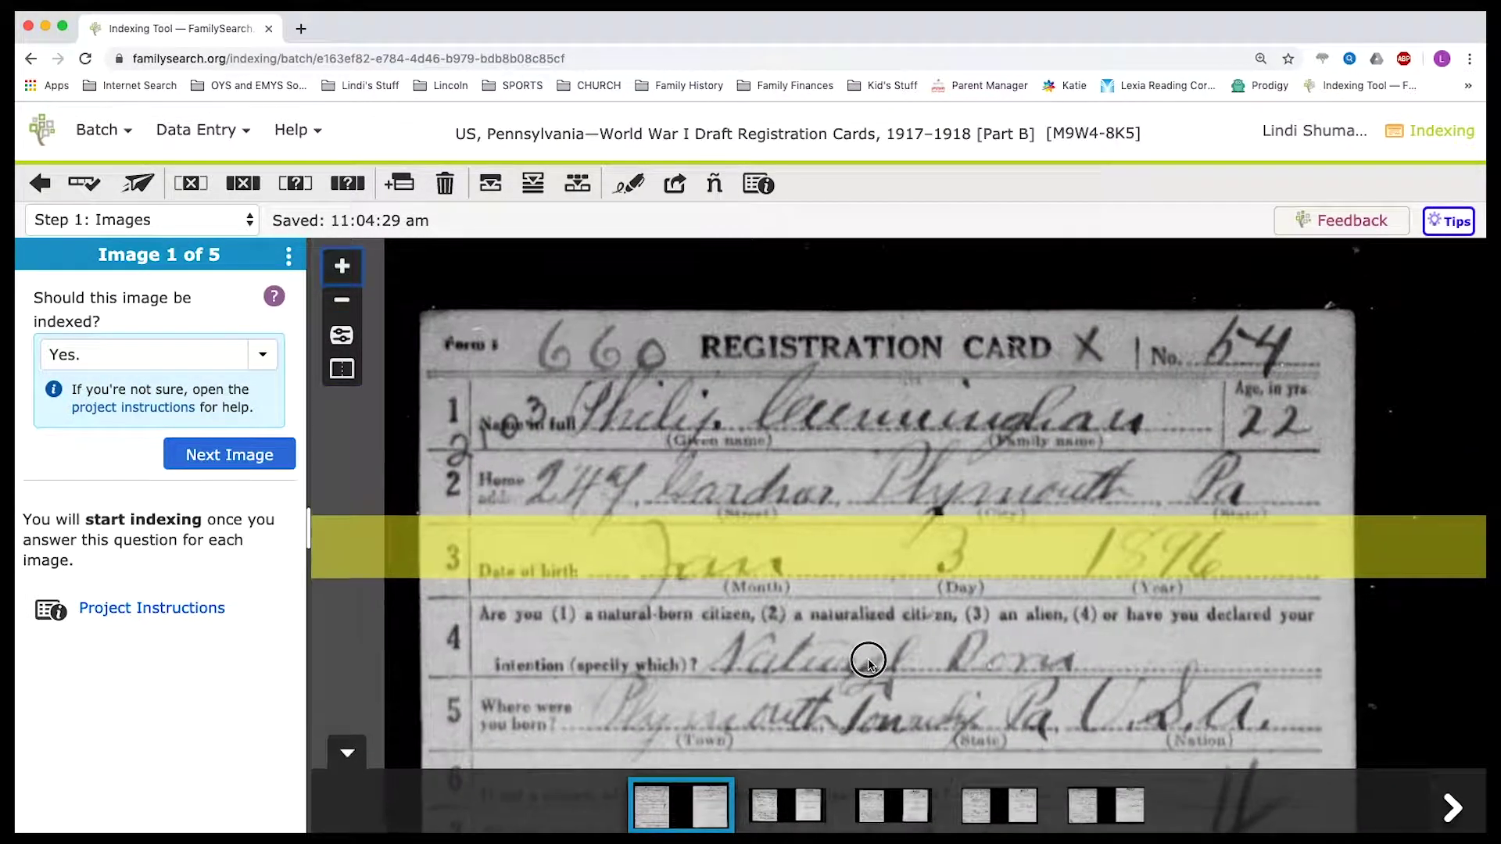
{"action": "left_click_drag", "start_coordinate": [869, 663], "coordinate": [805, 518]}
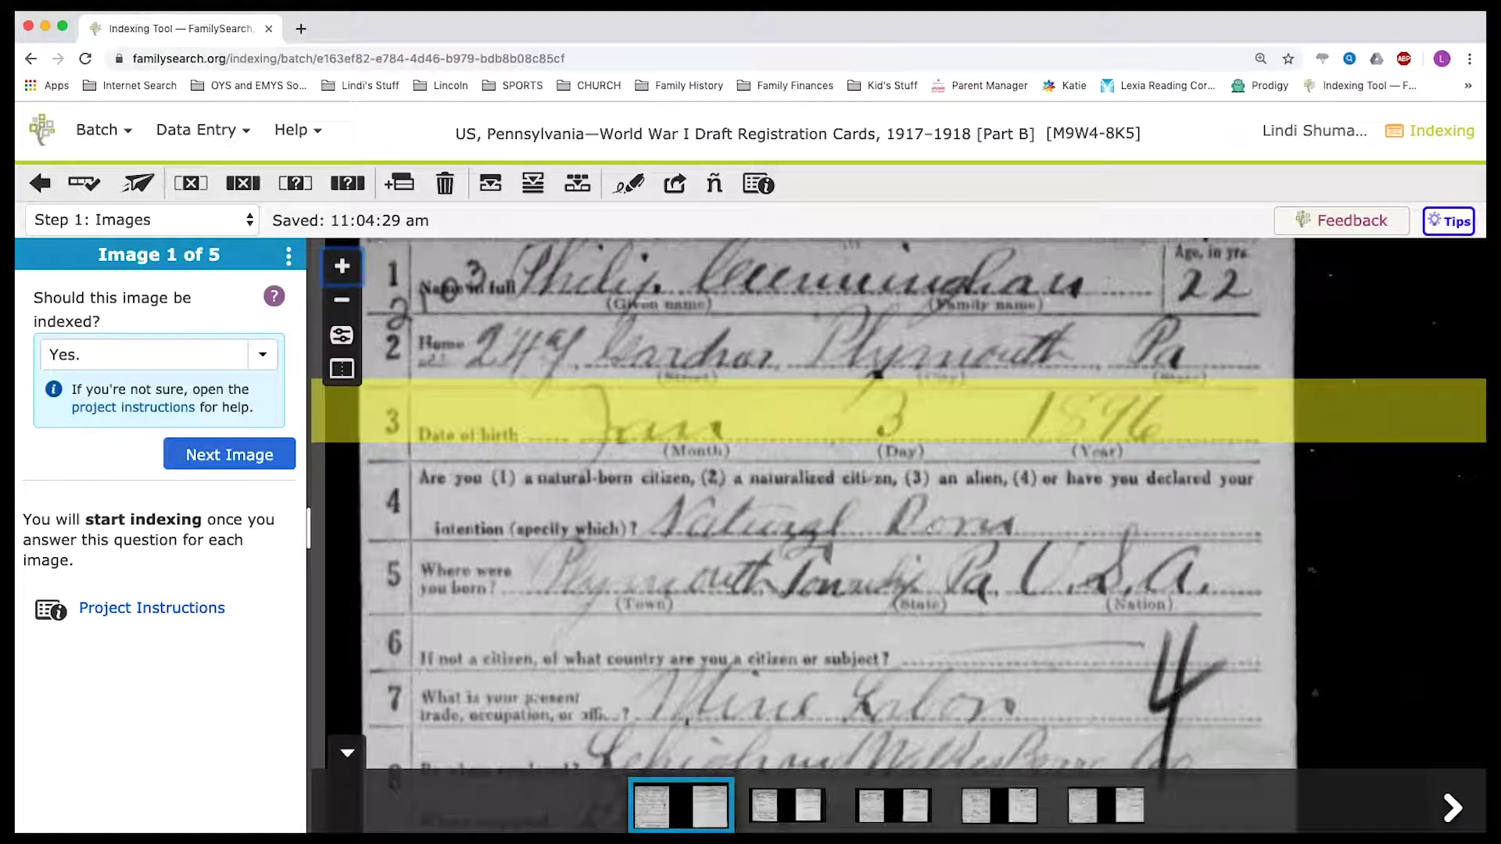
{"action": "left_click", "coordinate": [779, 817]}
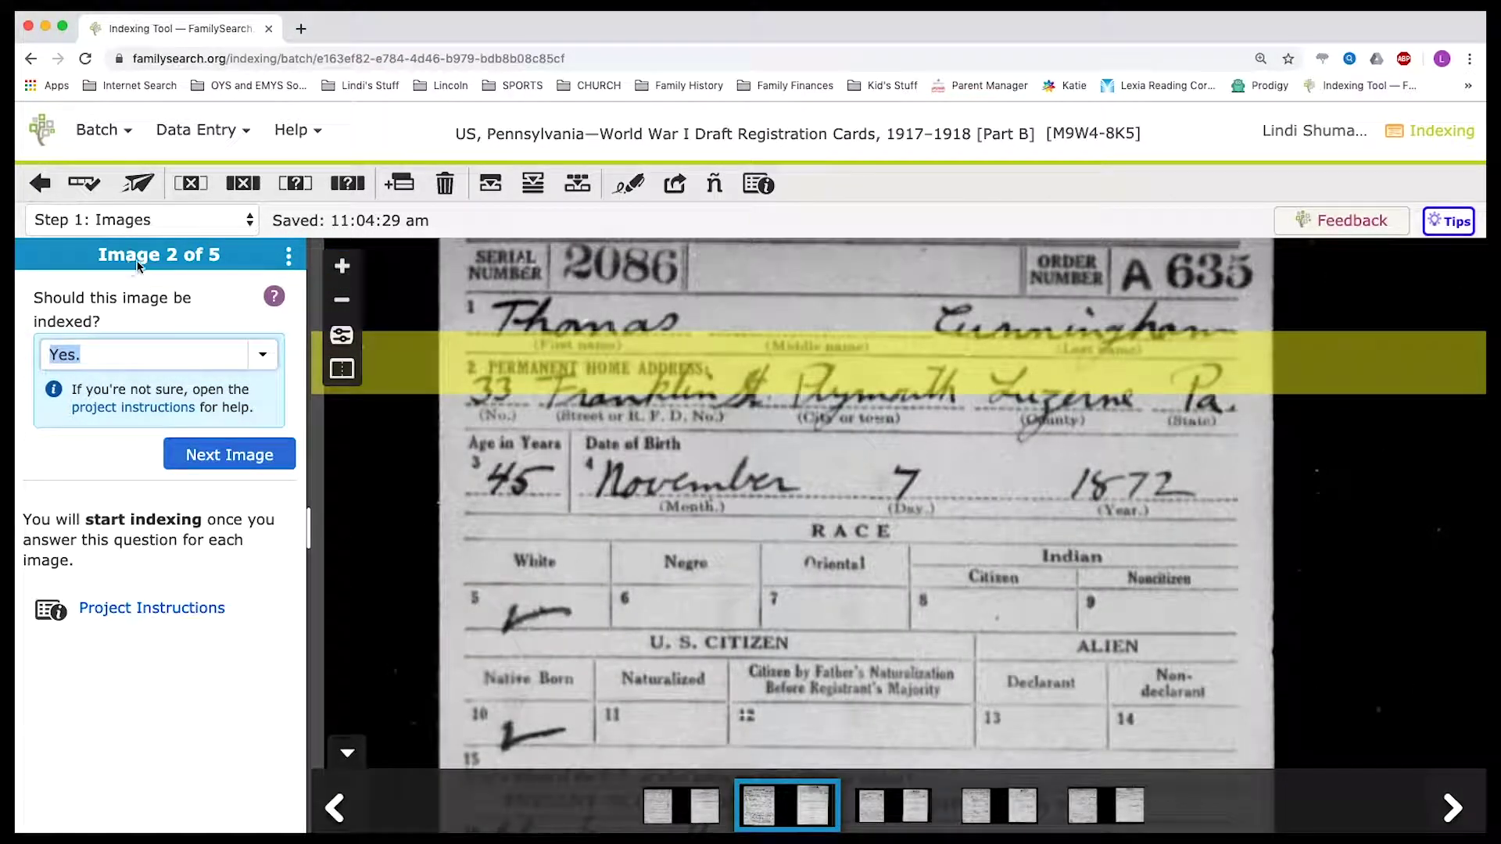
{"action": "left_click", "coordinate": [889, 817]}
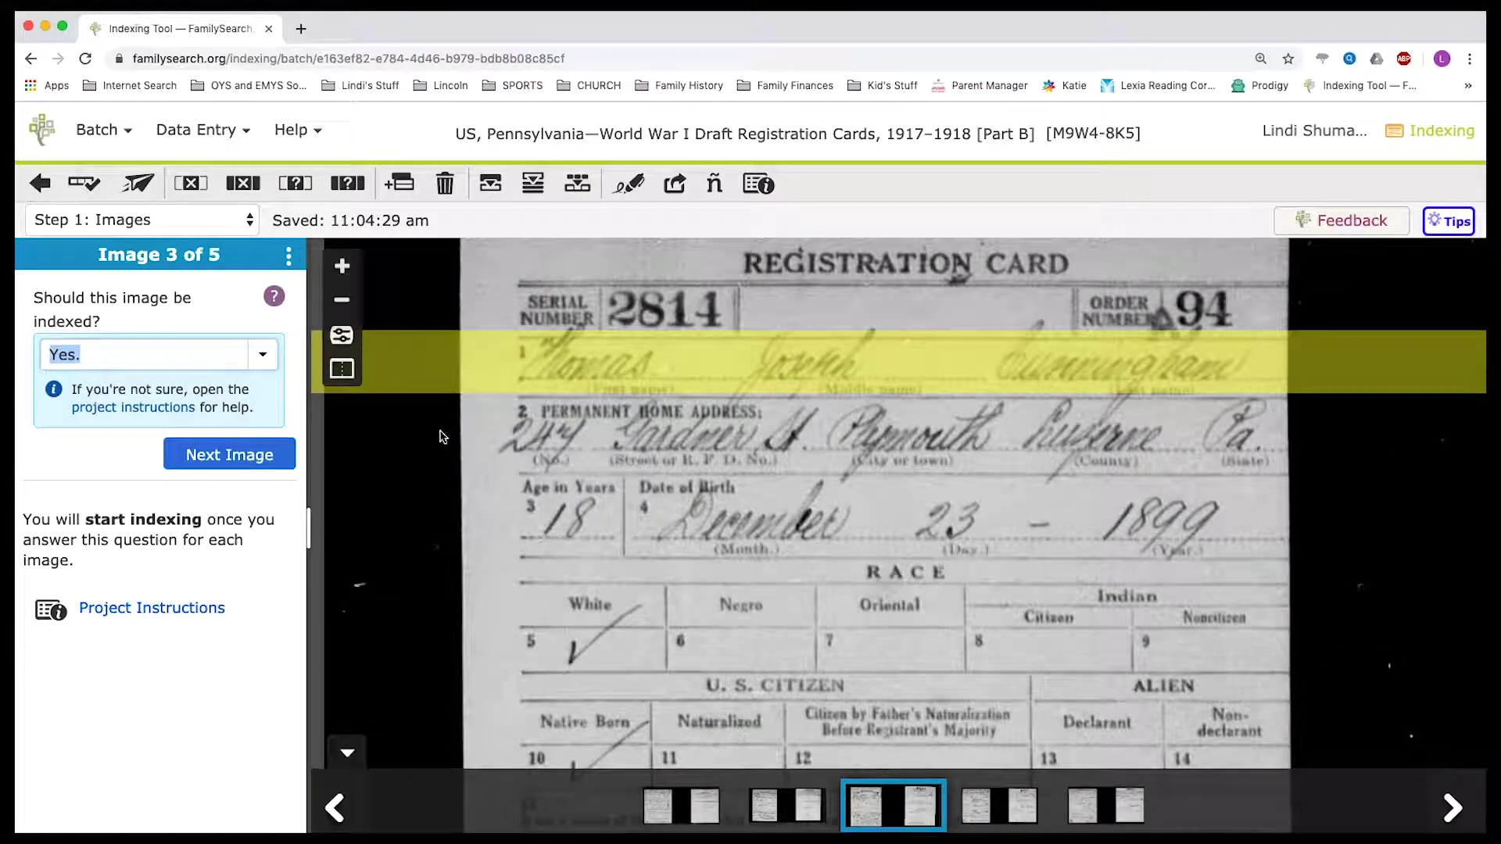
{"action": "left_click", "coordinate": [667, 802]}
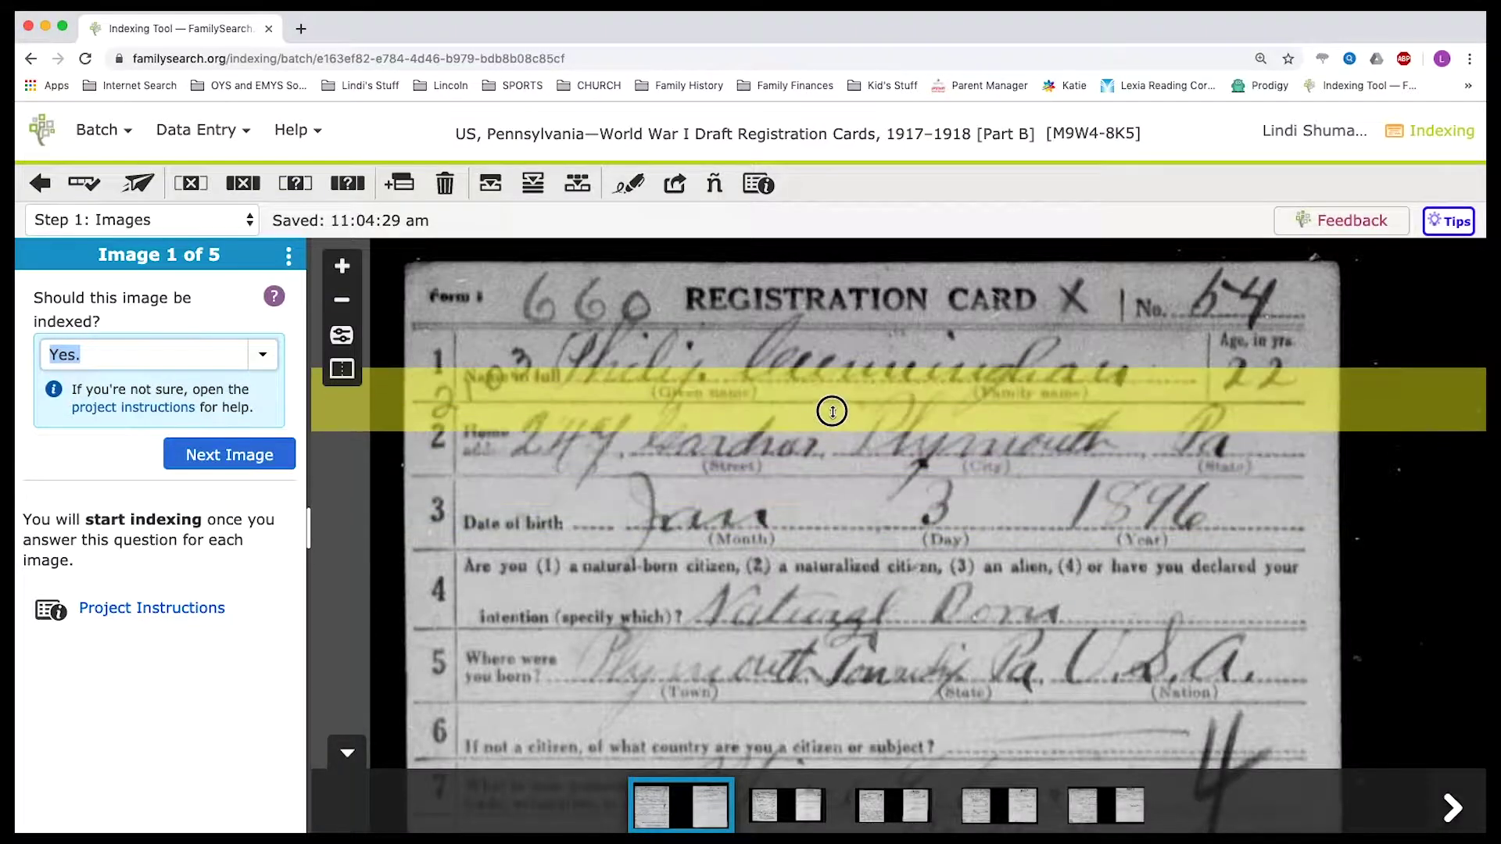
Turn off Show Ruler in Data Entry, and toggle Show Toolbar off and back on.
{"action": "left_click", "coordinate": [219, 127]}
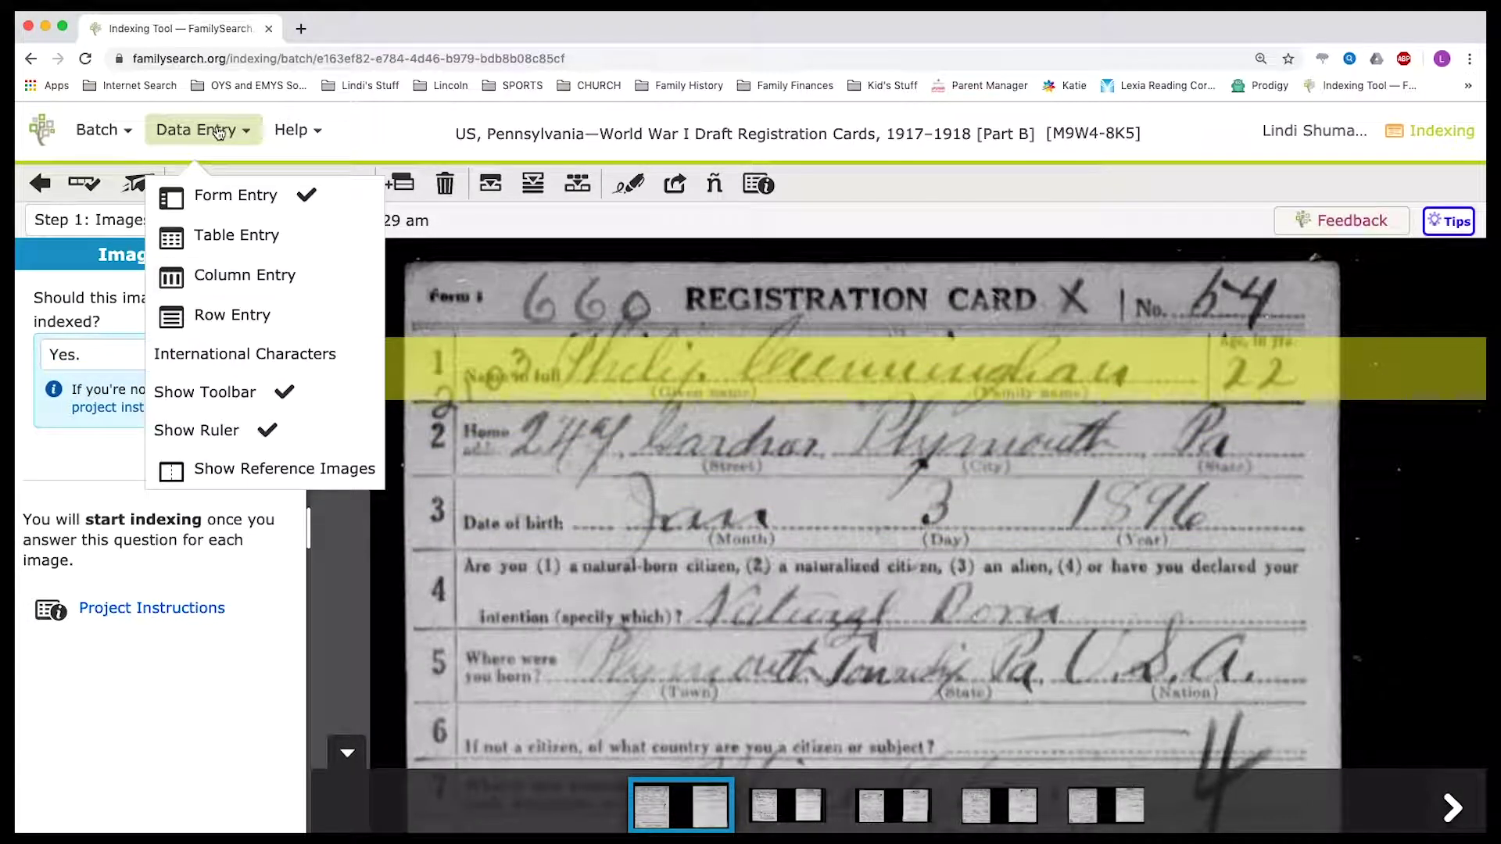
{"action": "left_click", "coordinate": [236, 434]}
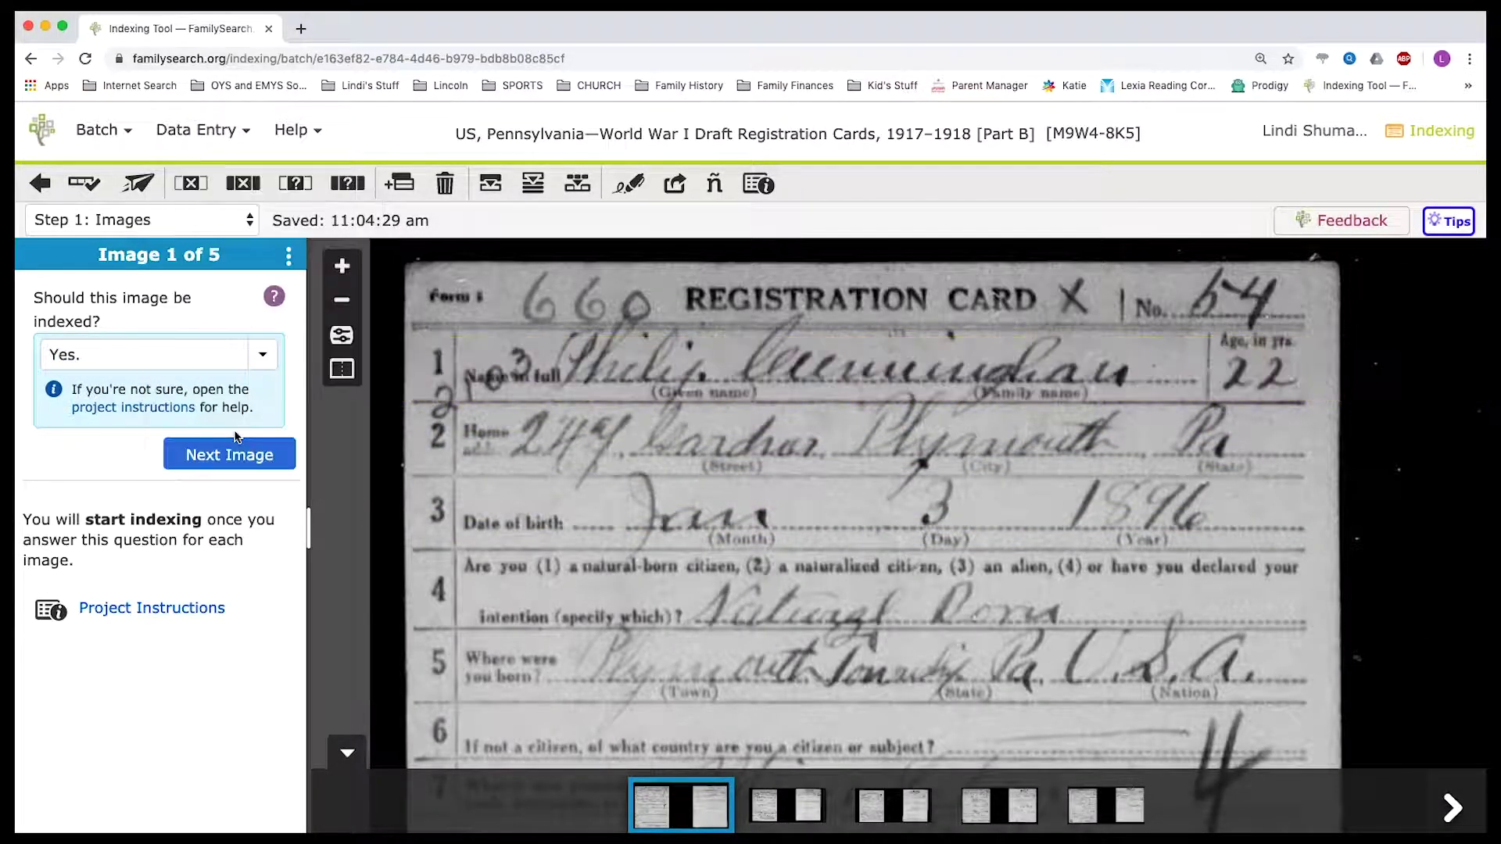
{"action": "left_click", "coordinate": [226, 133]}
{"action": "left_click", "coordinate": [227, 399]}
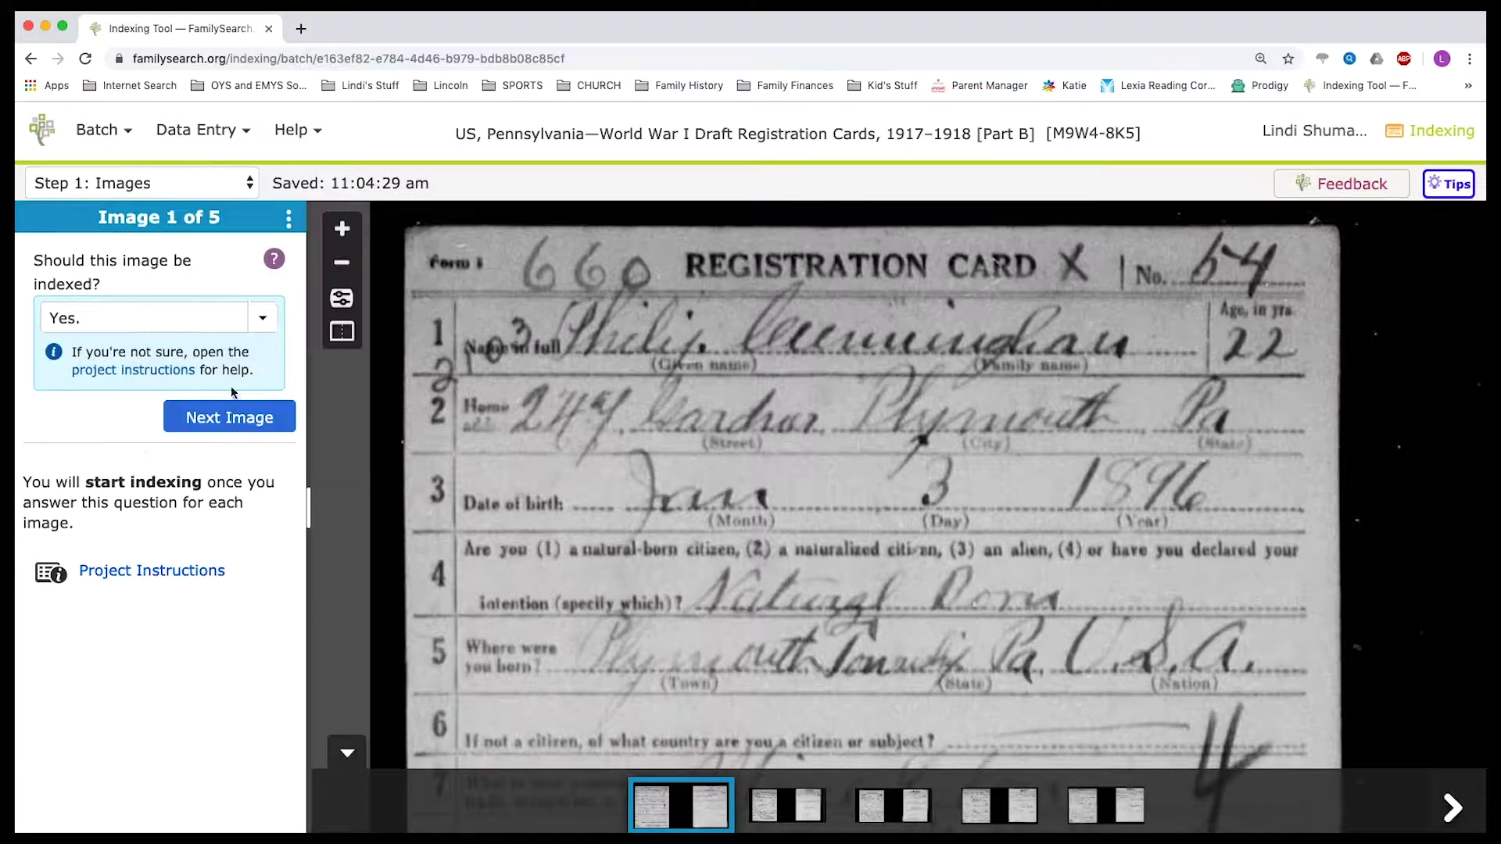
{"action": "left_click", "coordinate": [205, 130]}
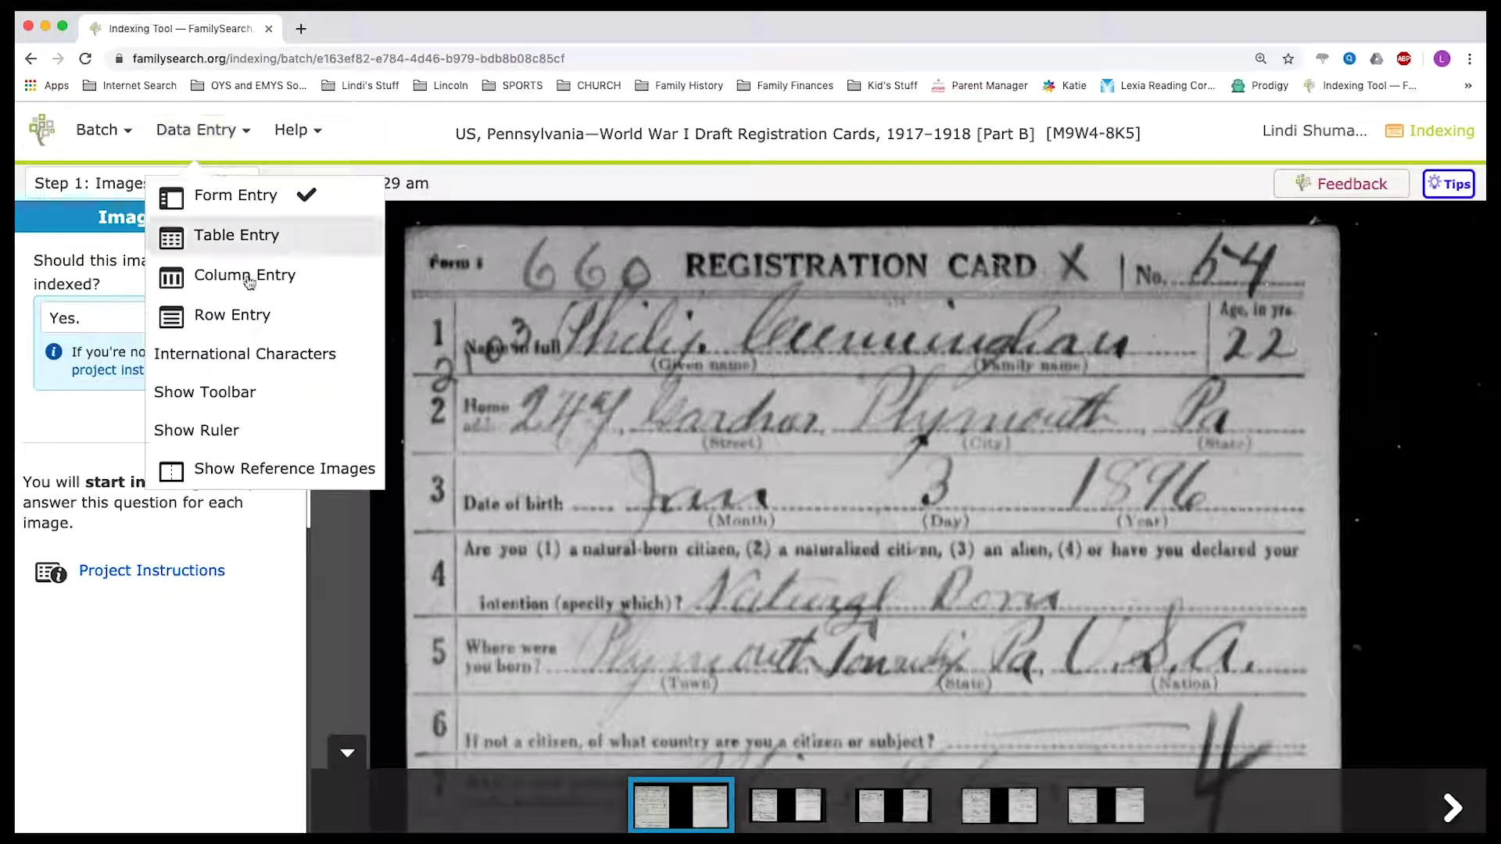
{"action": "left_click", "coordinate": [261, 389]}
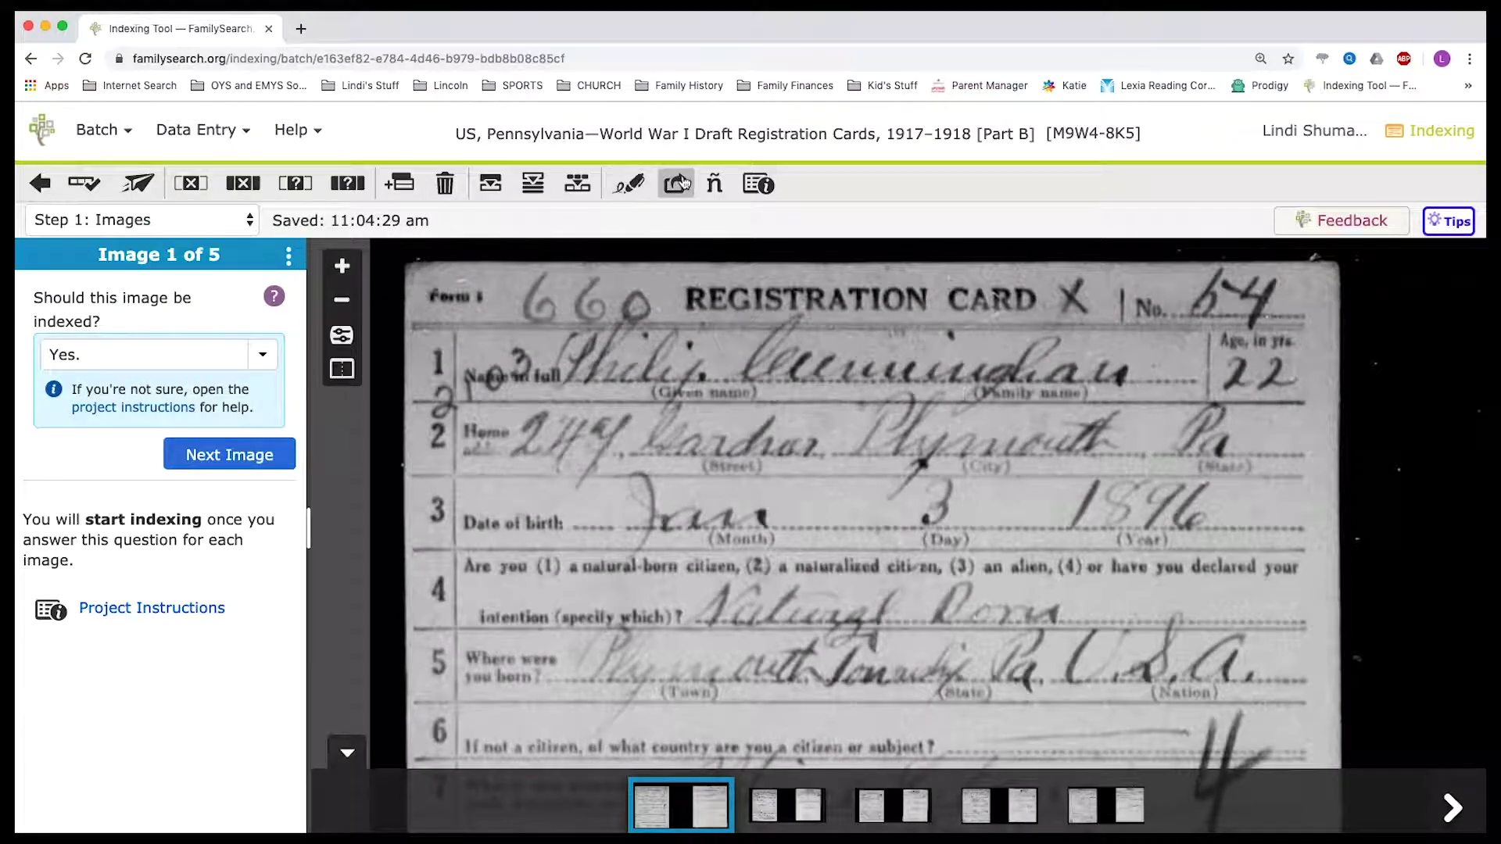
{"action": "left_click", "coordinate": [629, 188]}
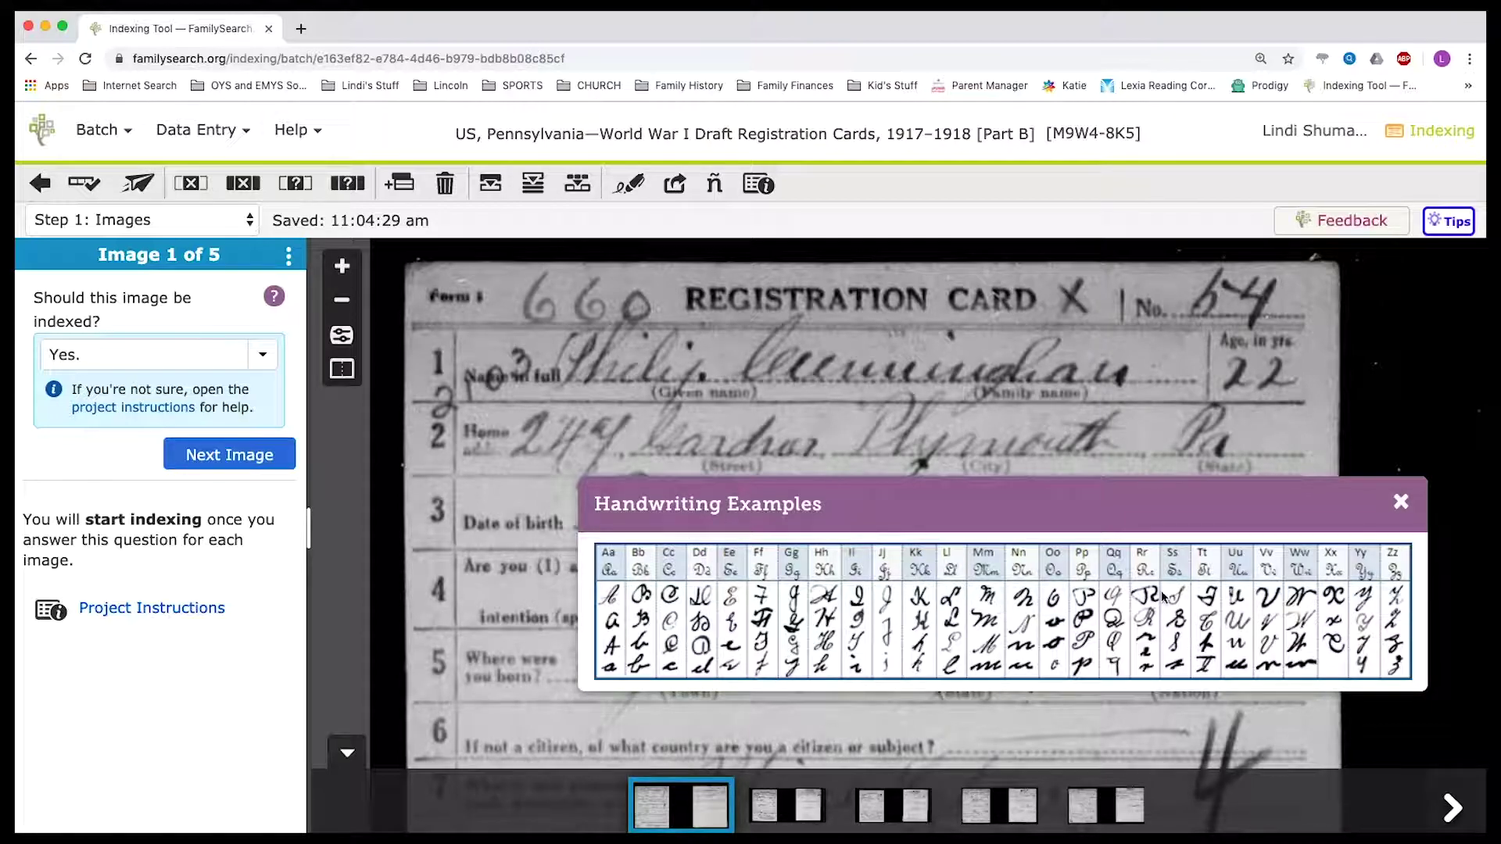
{"action": "left_click", "coordinate": [1401, 501]}
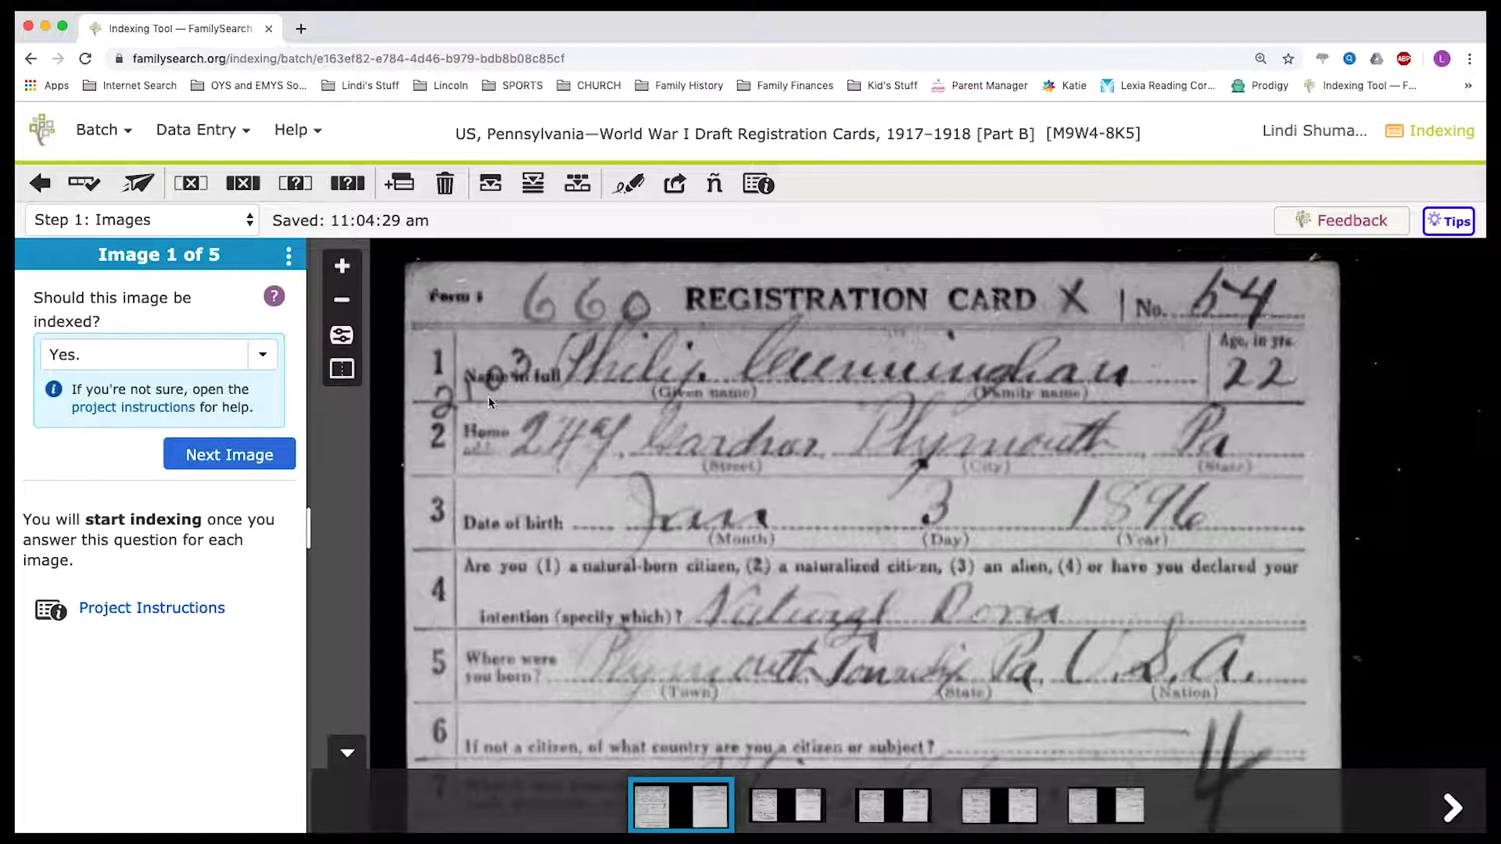
Open the Keyboard Shortcuts help article from the Help menu.
{"action": "left_click", "coordinate": [287, 132]}
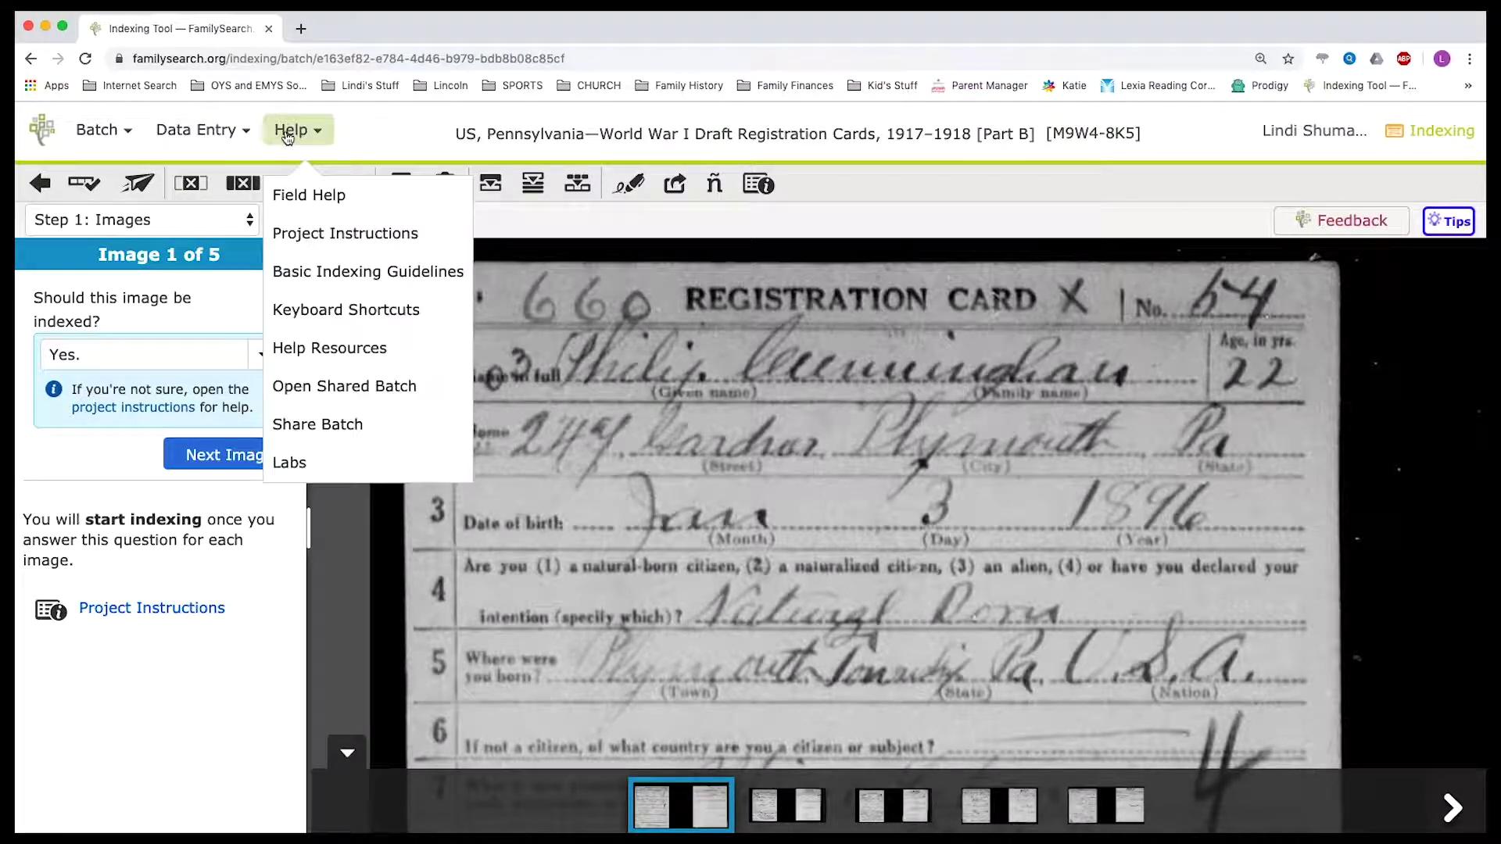
{"action": "left_click", "coordinate": [330, 313]}
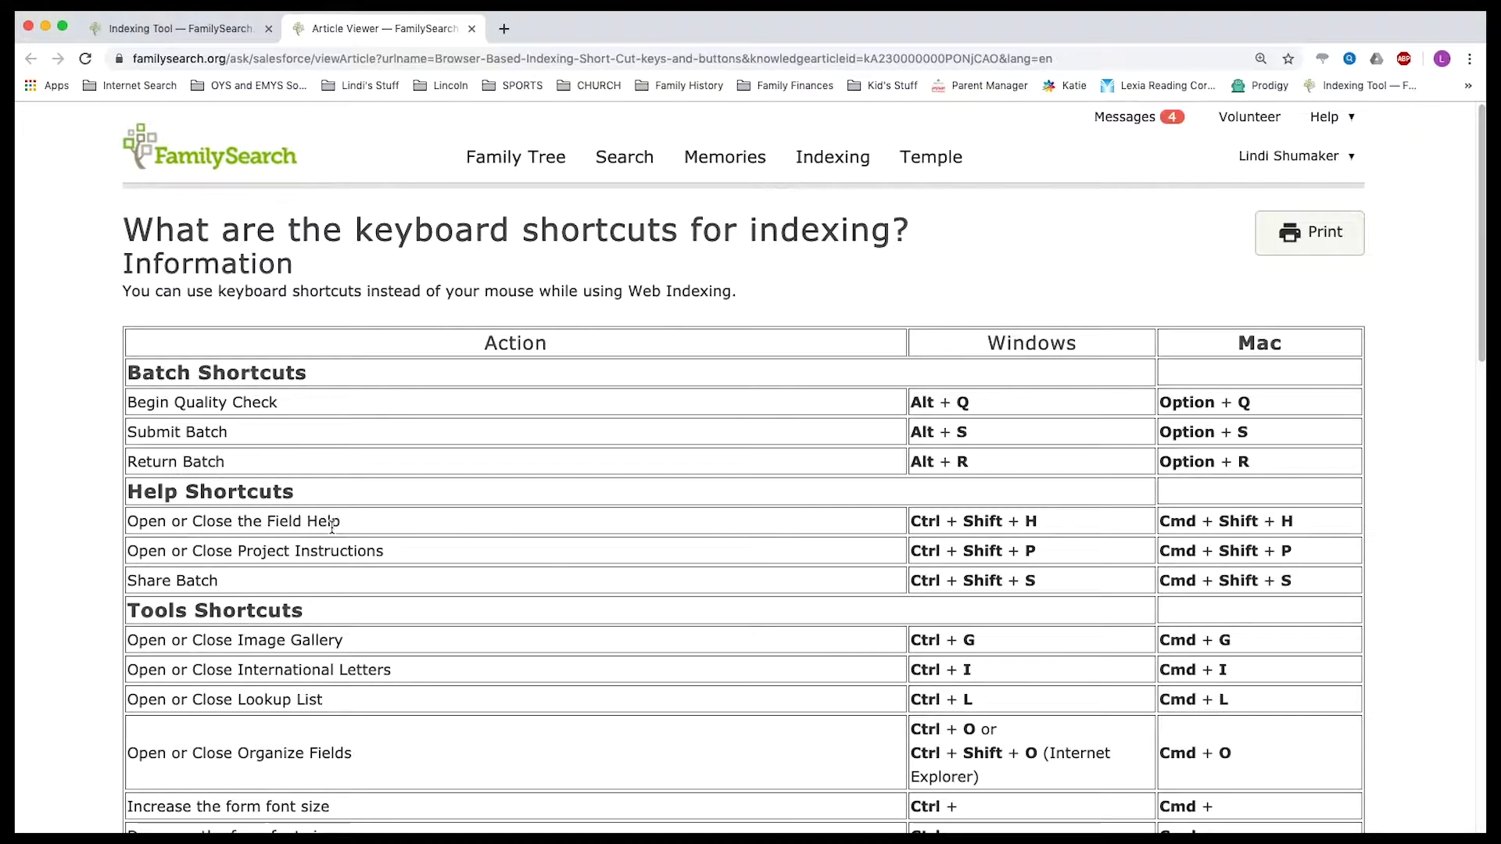
{"action": "scroll", "coordinate": [360, 539], "scroll_direction": "down", "scroll_amount": 2}
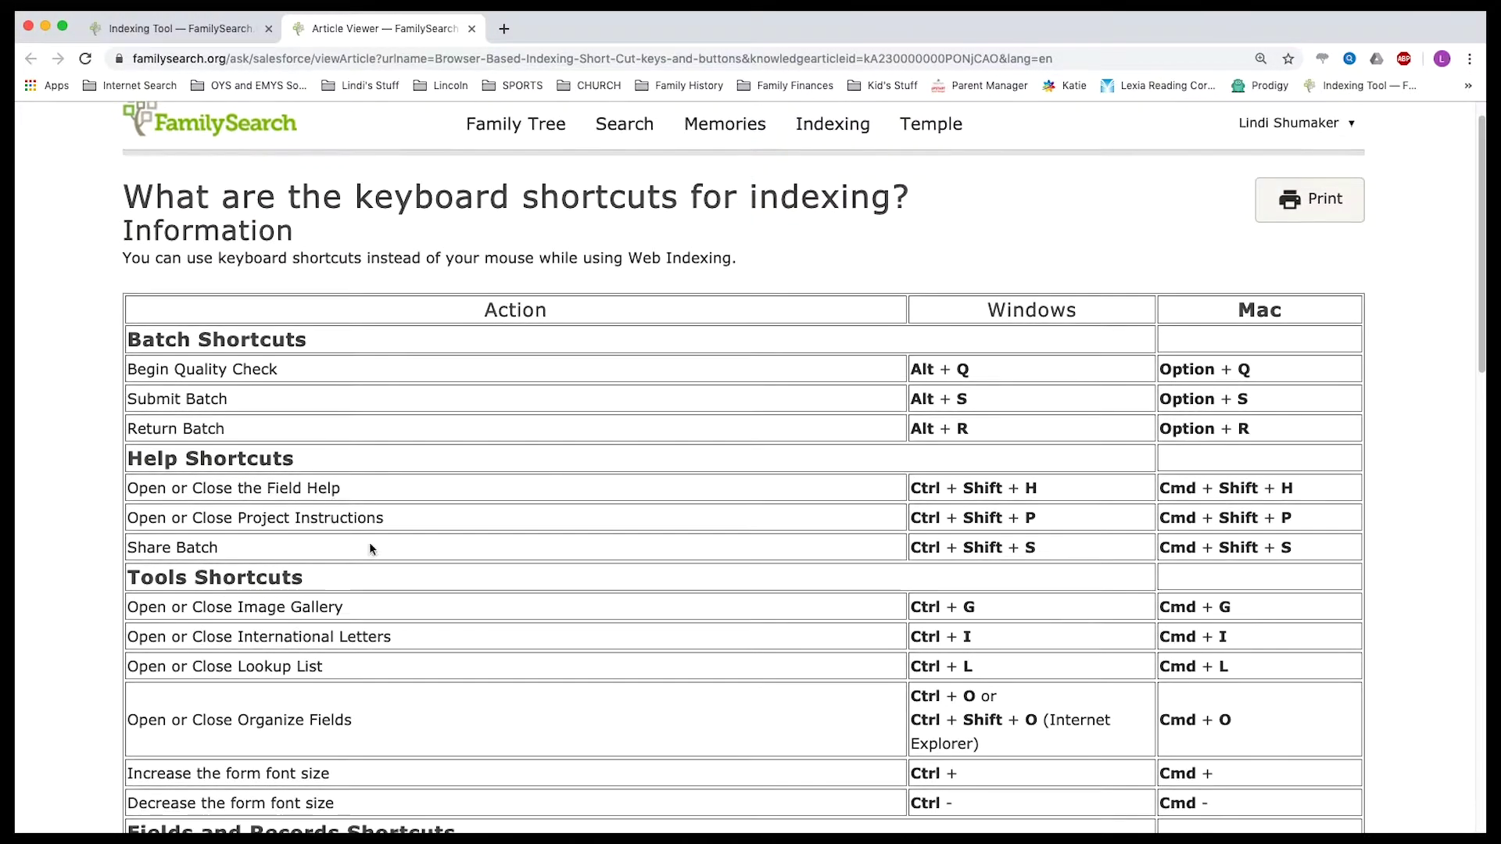
{"action": "scroll", "coordinate": [419, 567], "scroll_direction": "down", "scroll_amount": 4}
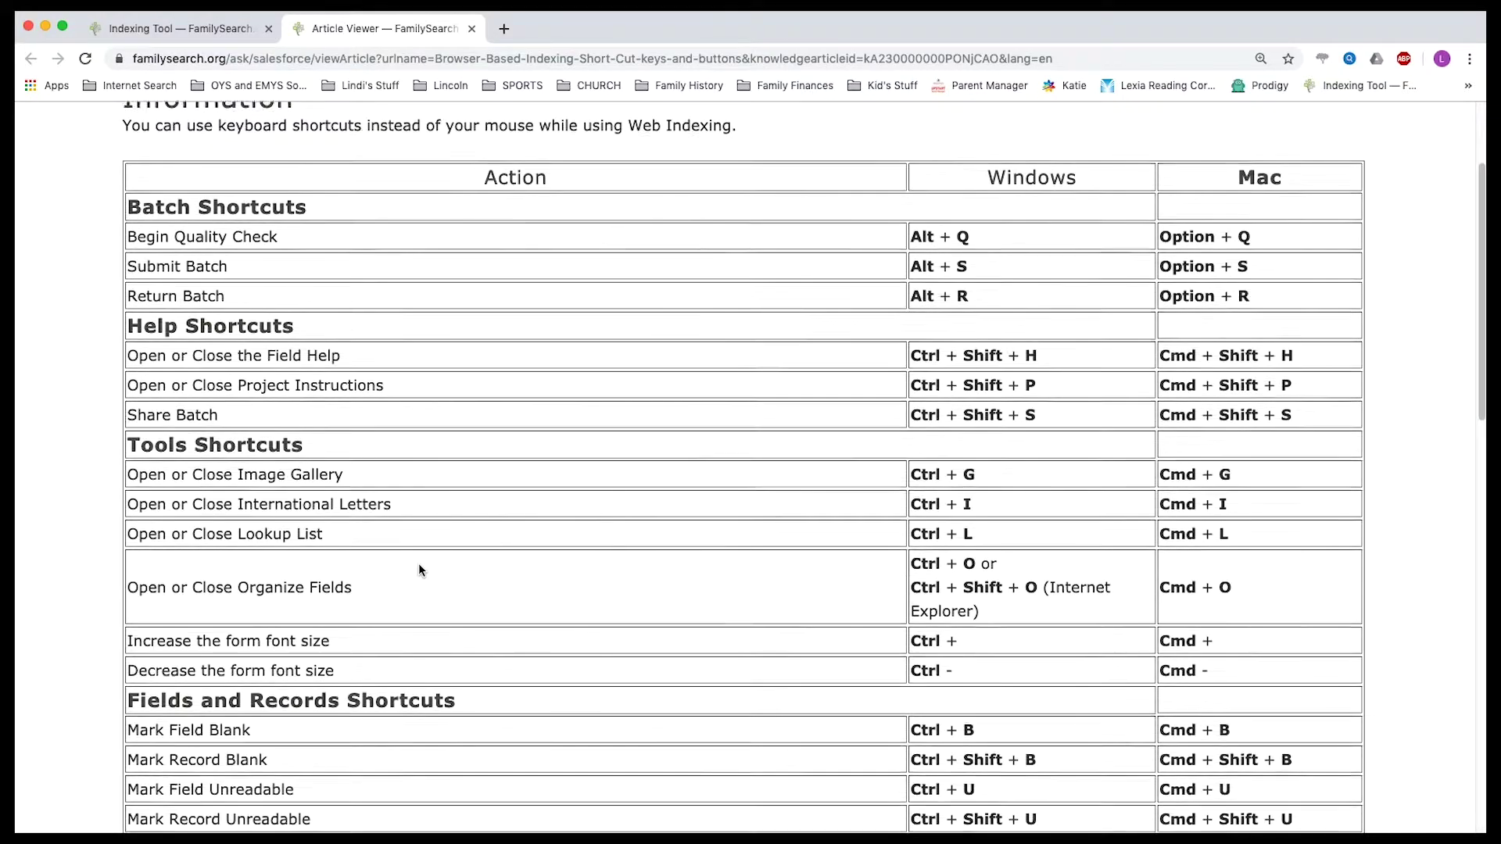
{"action": "scroll", "coordinate": [419, 570], "scroll_direction": "down", "scroll_amount": 4}
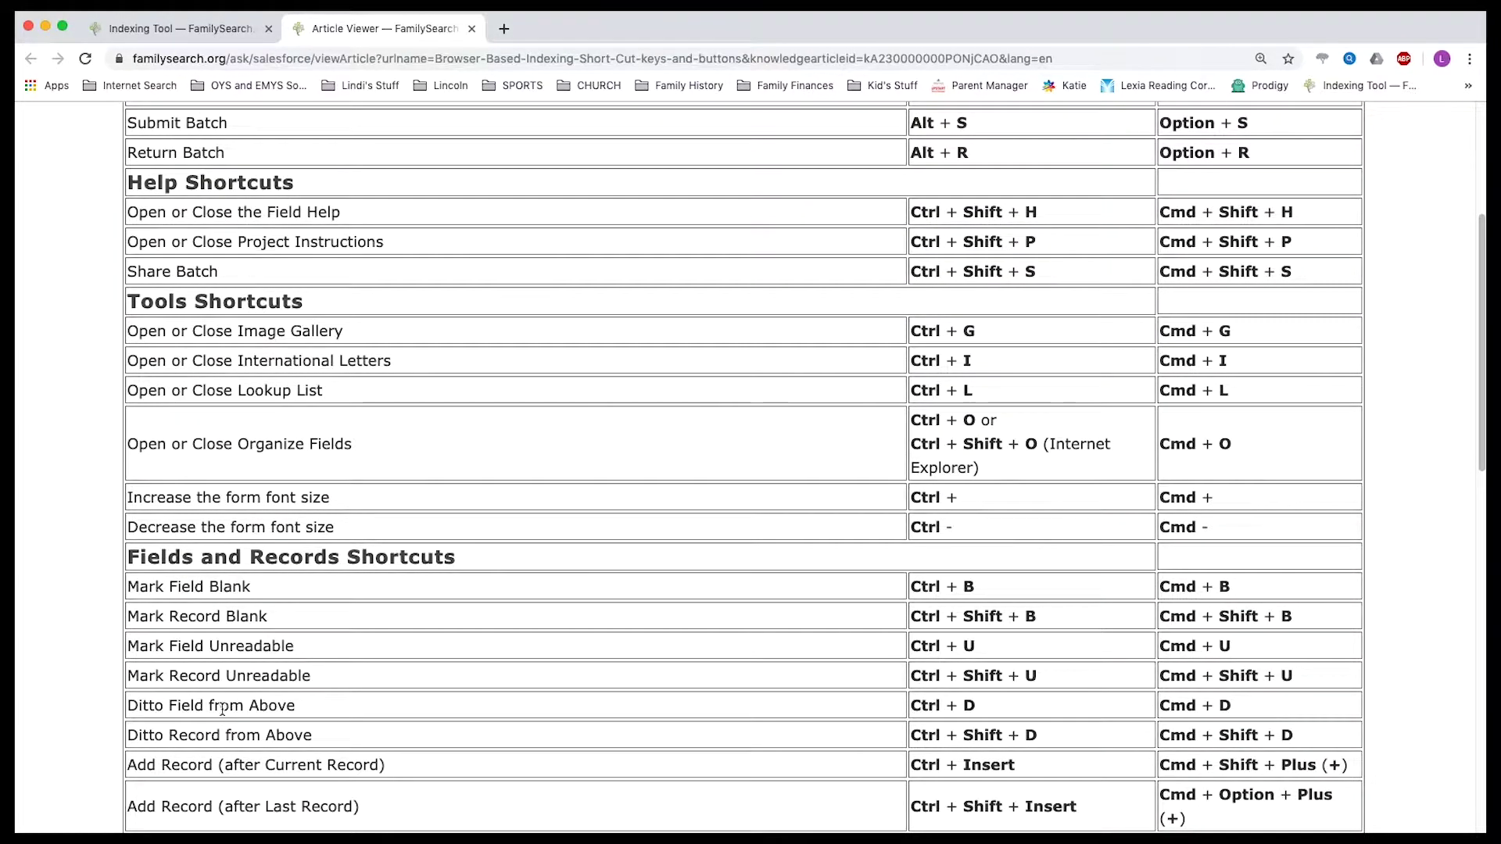
{"action": "left_click_drag", "start_coordinate": [128, 705], "coordinate": [289, 707]}
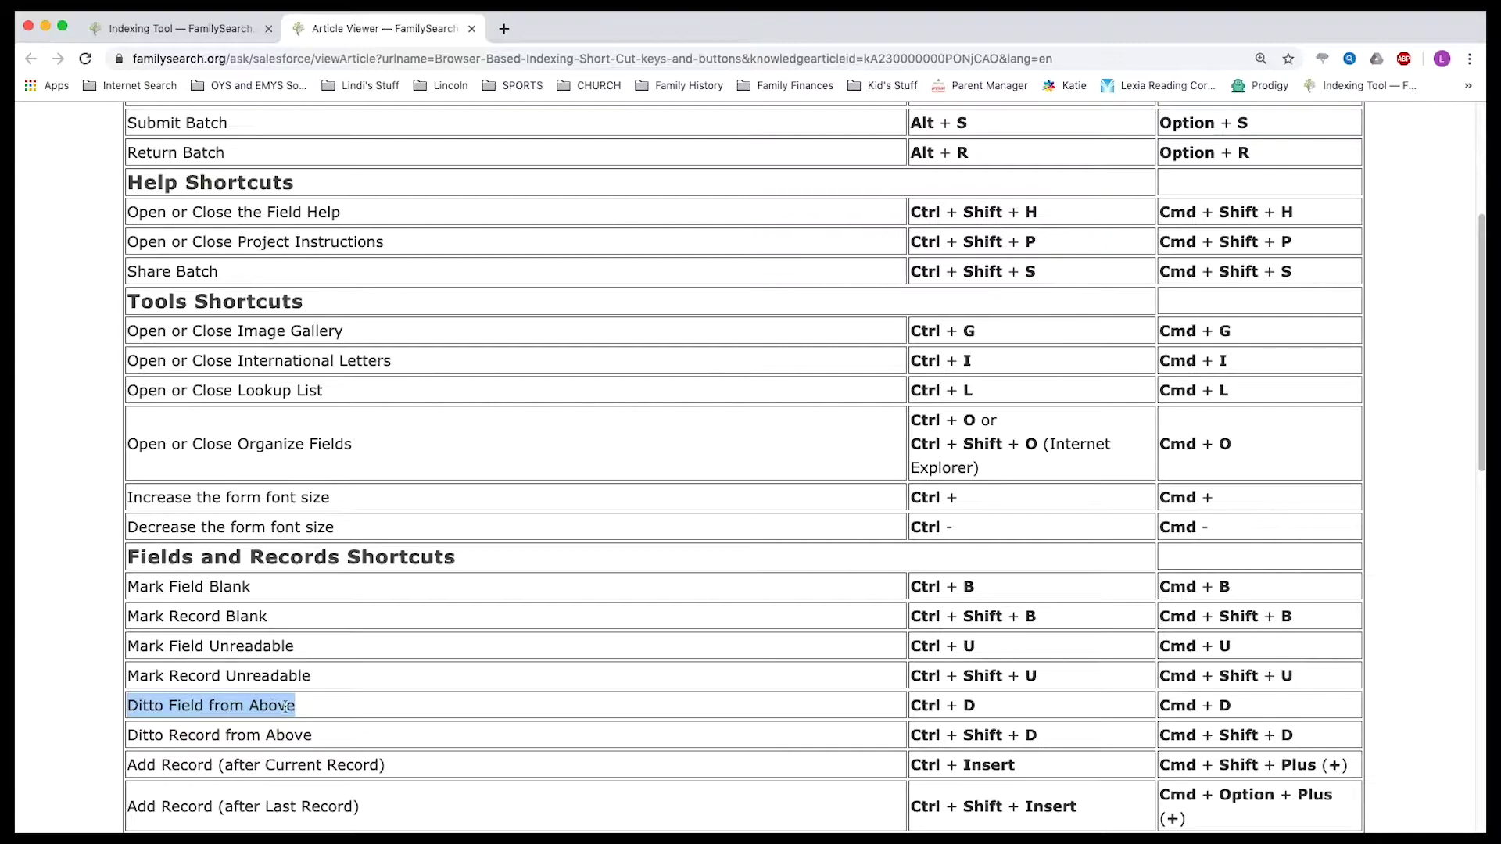
{"action": "left_click", "coordinate": [912, 704]}
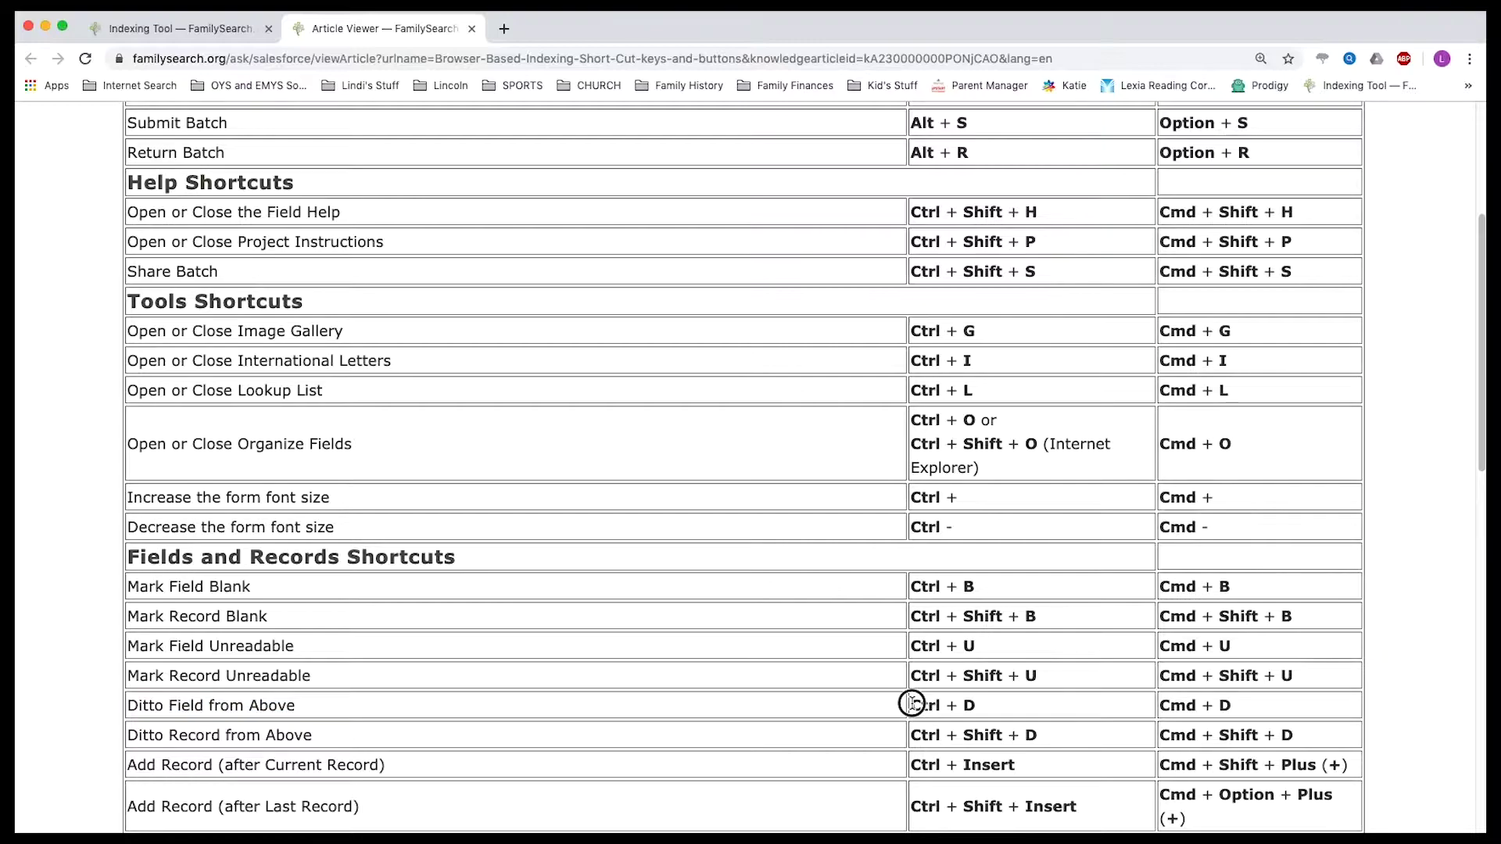
{"action": "triple_click", "coordinate": [912, 703]}
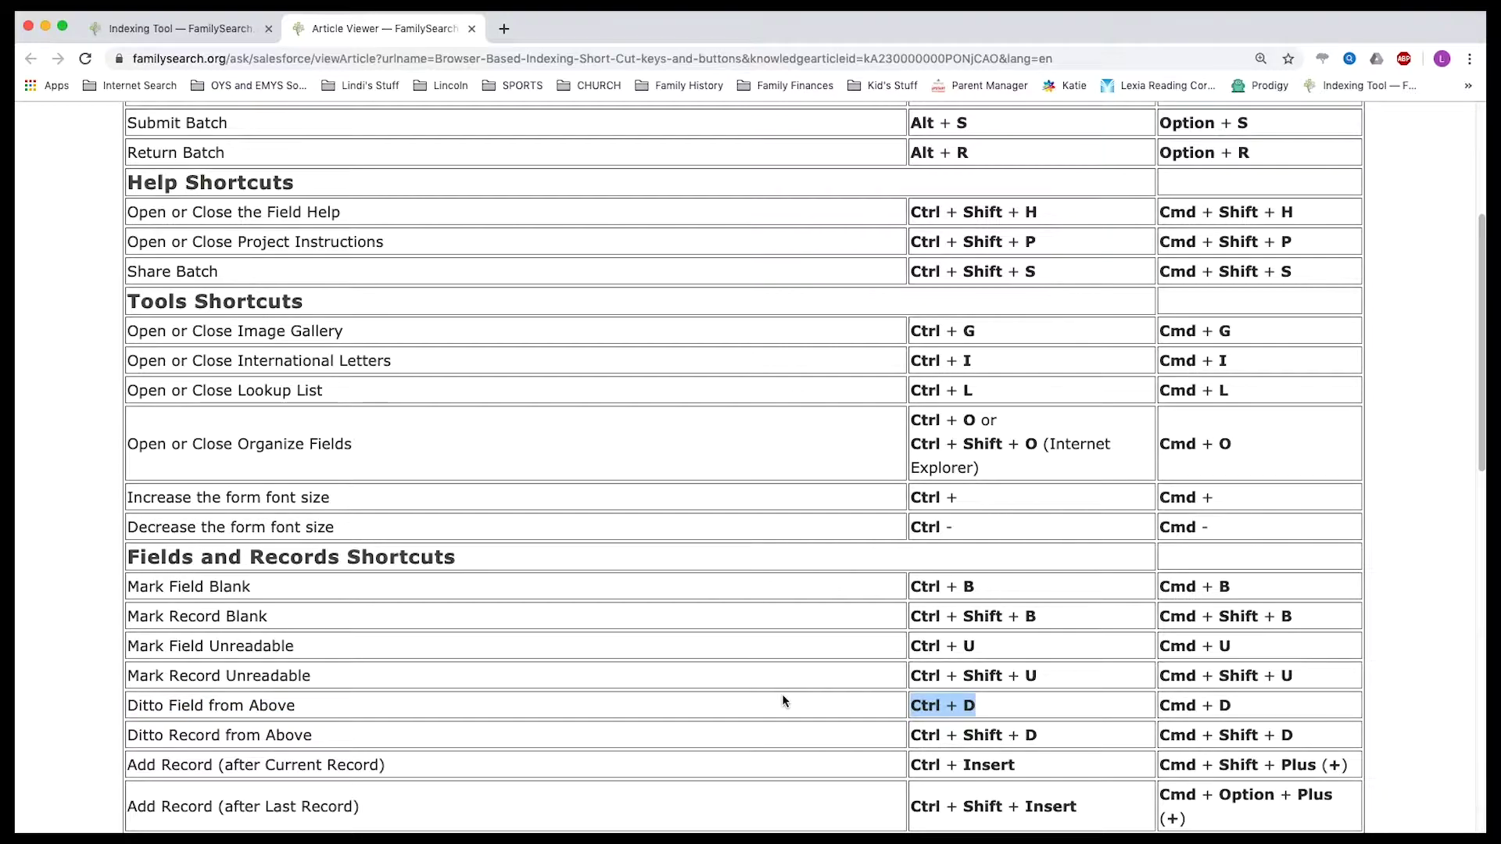
{"action": "left_click", "coordinate": [1175, 696]}
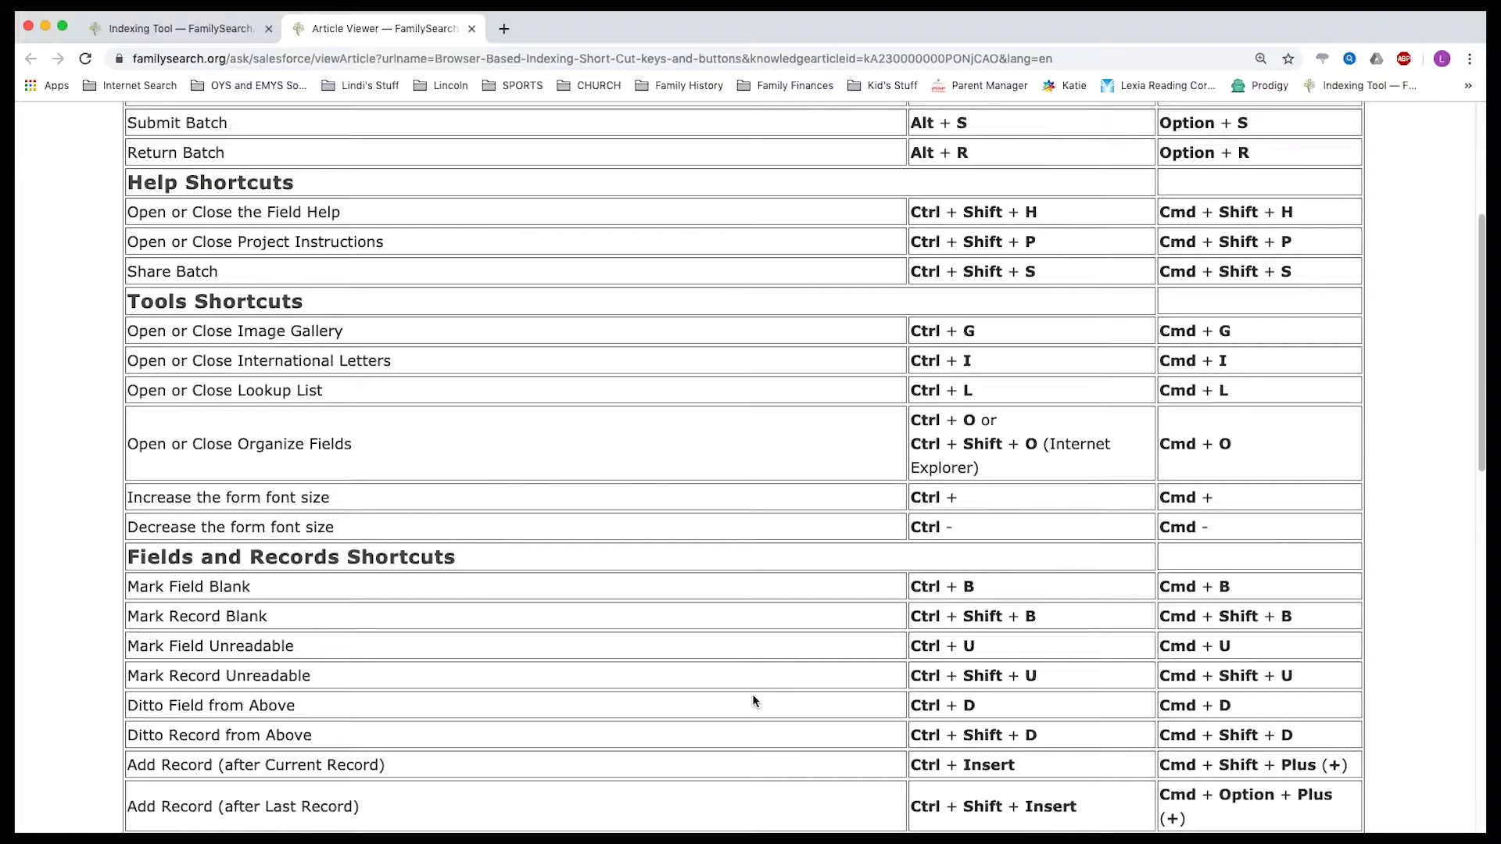
{"action": "scroll", "coordinate": [753, 698], "scroll_direction": "down", "scroll_amount": 7}
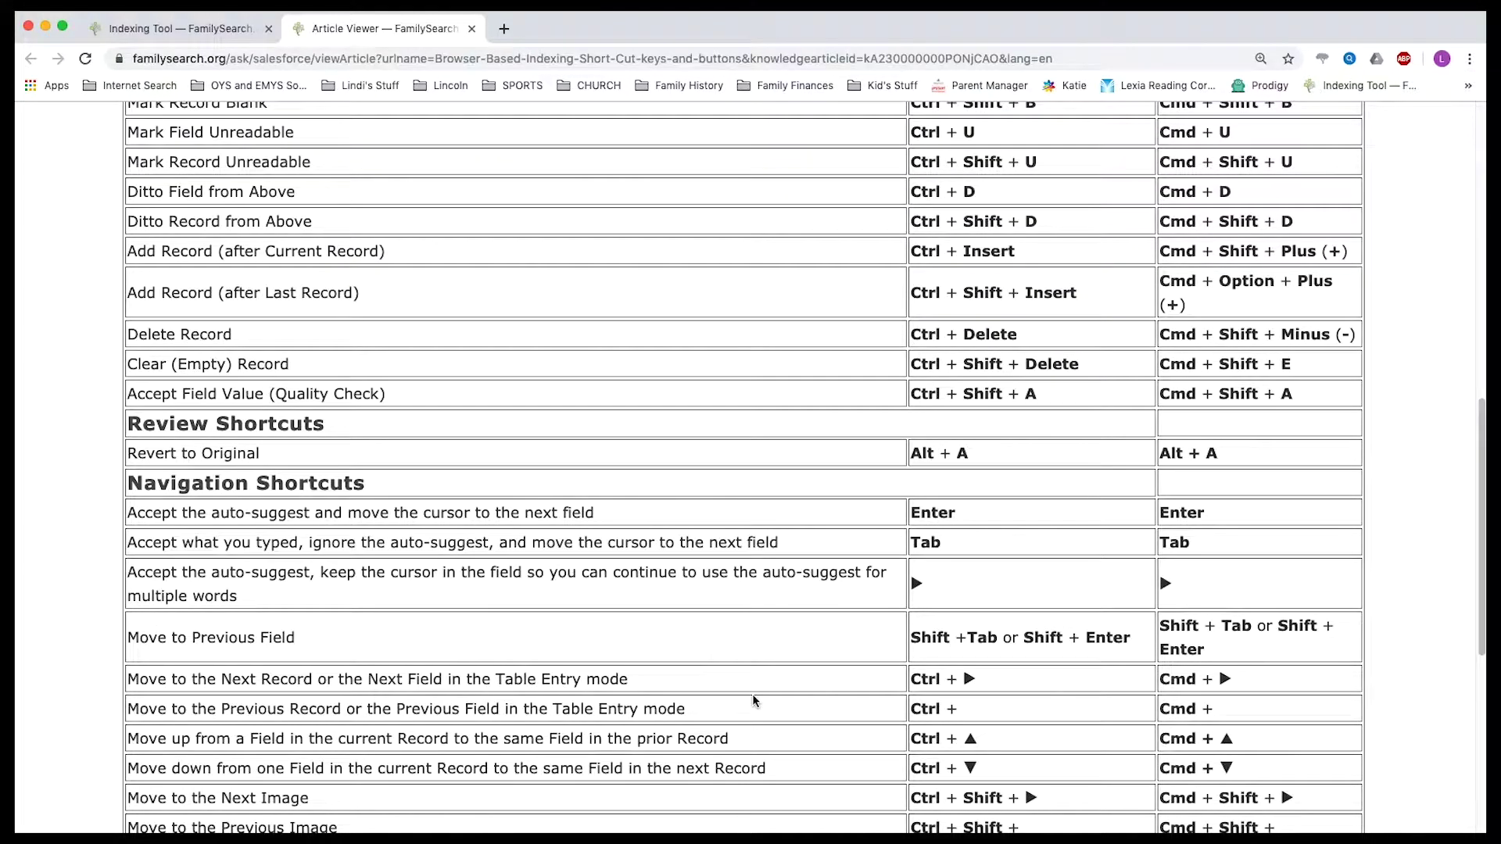
{"action": "scroll", "coordinate": [752, 693], "scroll_direction": "down", "scroll_amount": 2}
{"action": "scroll", "coordinate": [781, 772], "scroll_direction": "up", "scroll_amount": 15}
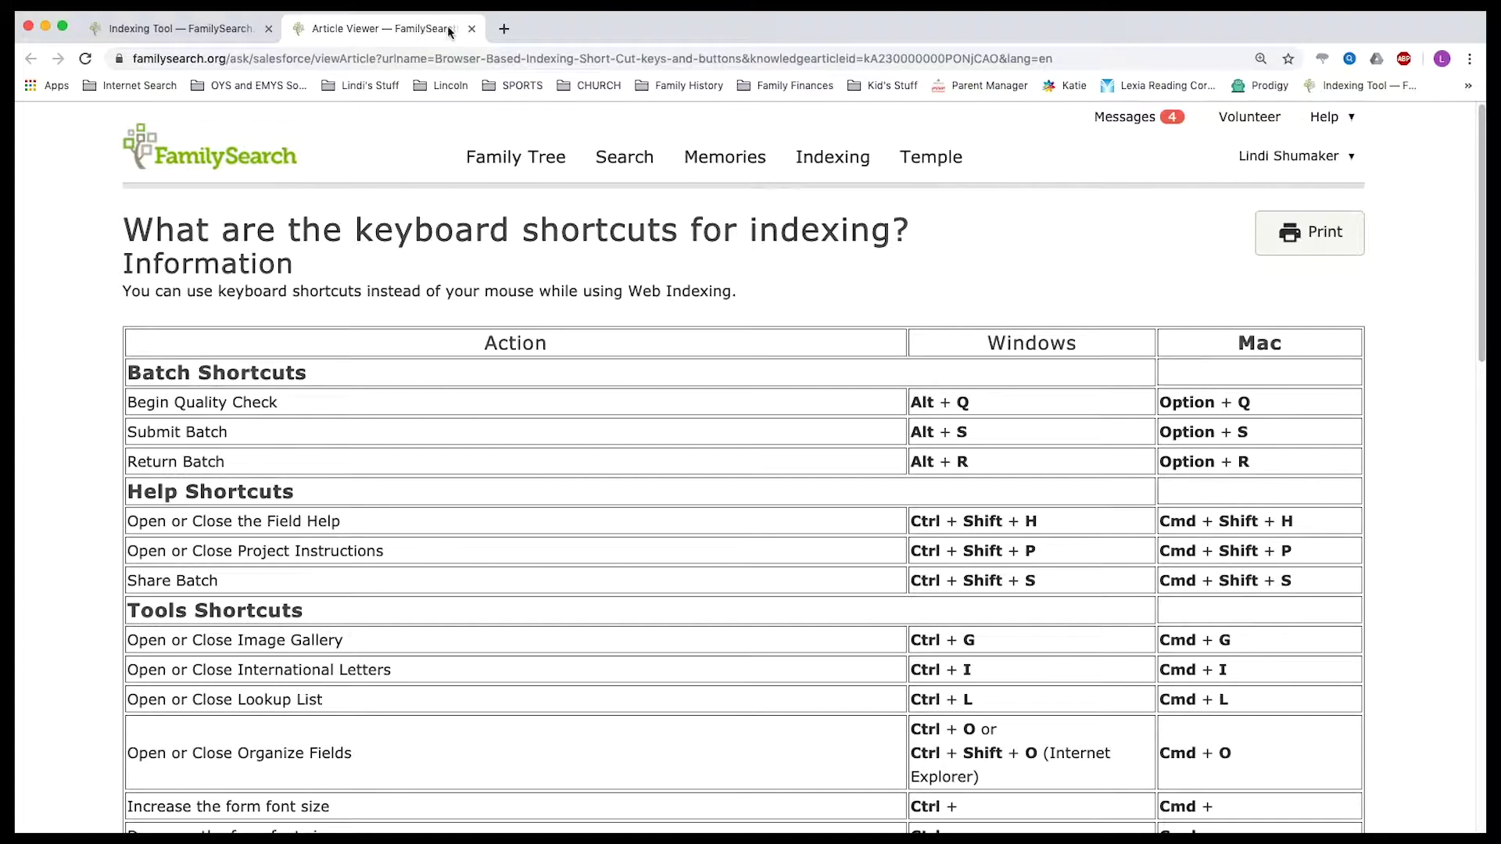
Return to the Indexing Tool tab showing image 1 of 5.
{"action": "left_click", "coordinate": [211, 28]}
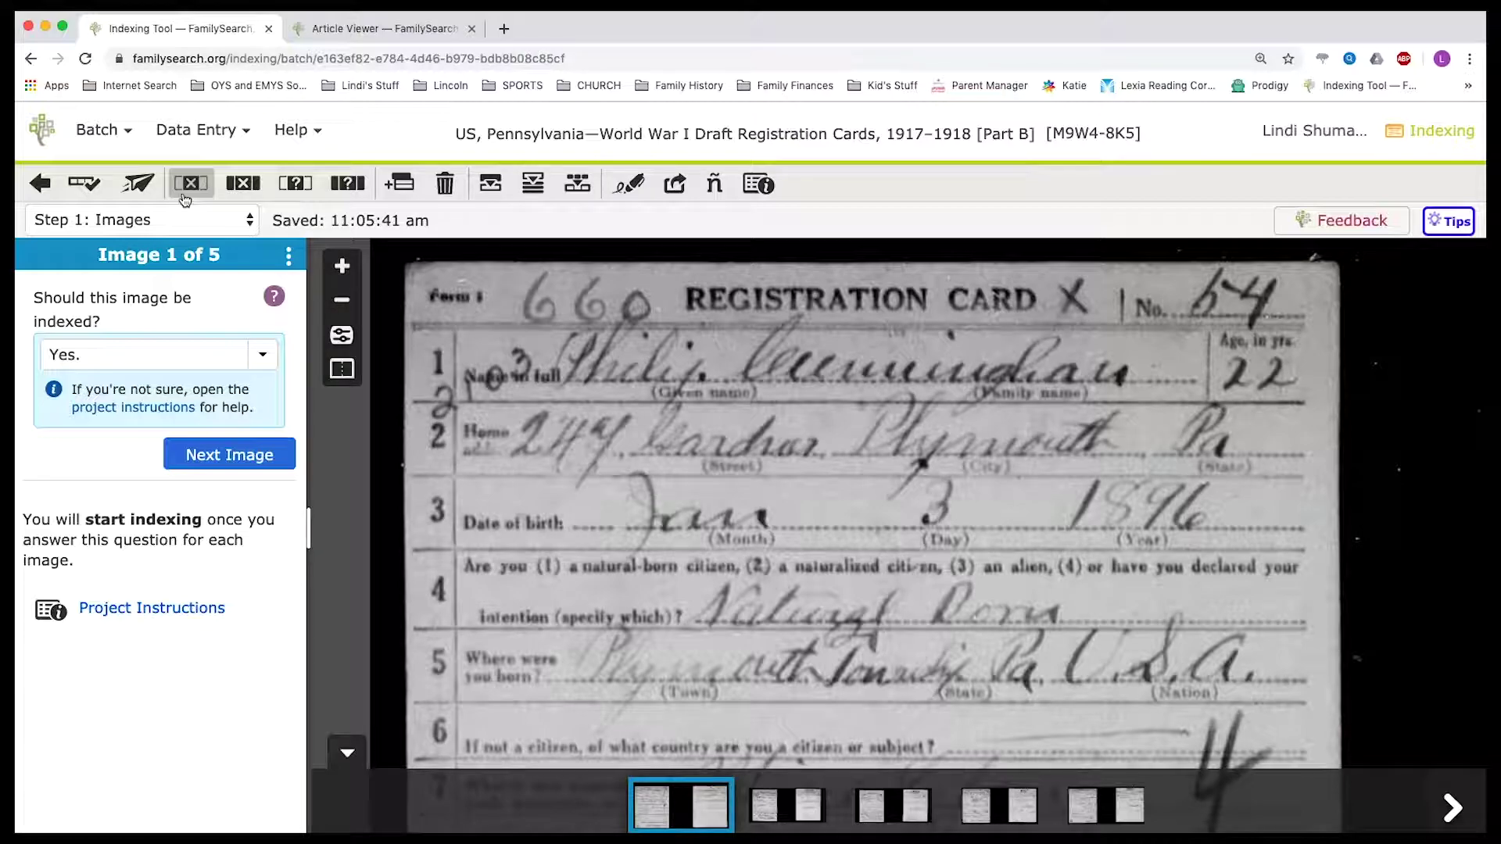